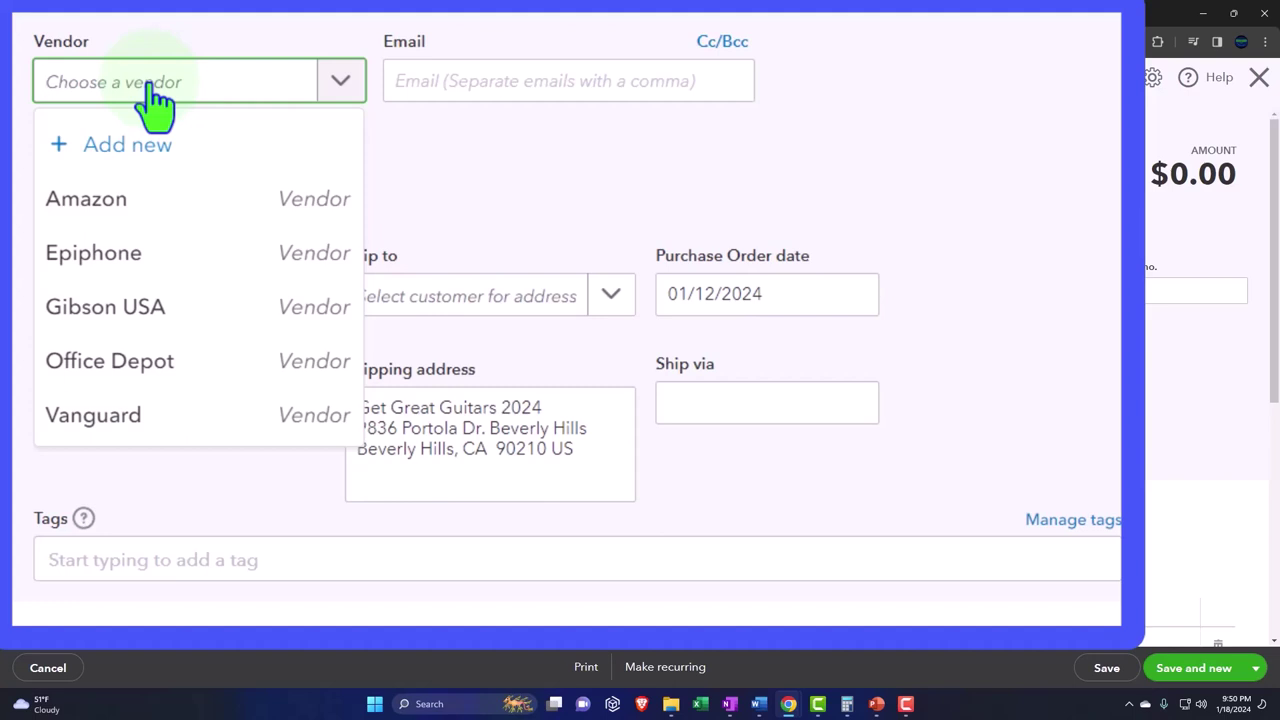
# - Add Diamon Head as a new vendor on the purchase order and save the vendor record
pyautogui.write('Diamon Head')
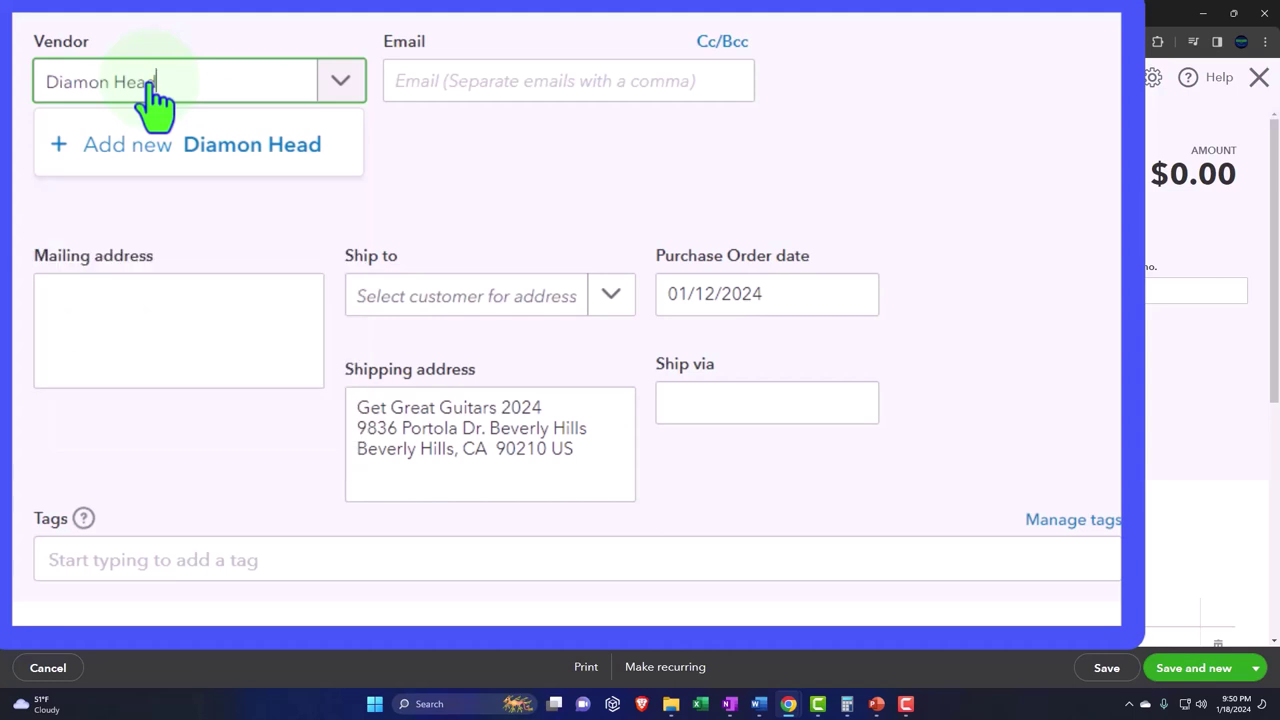
pyautogui.click(95, 172)
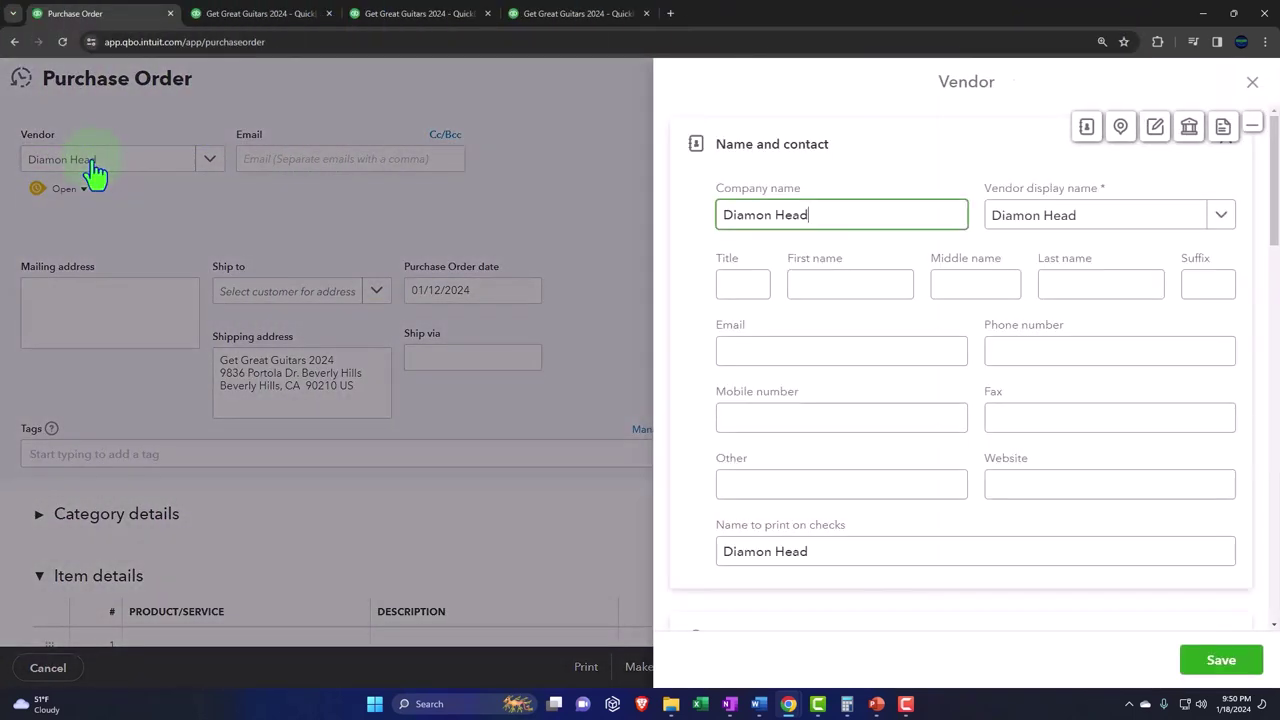
pyautogui.click(1224, 664)
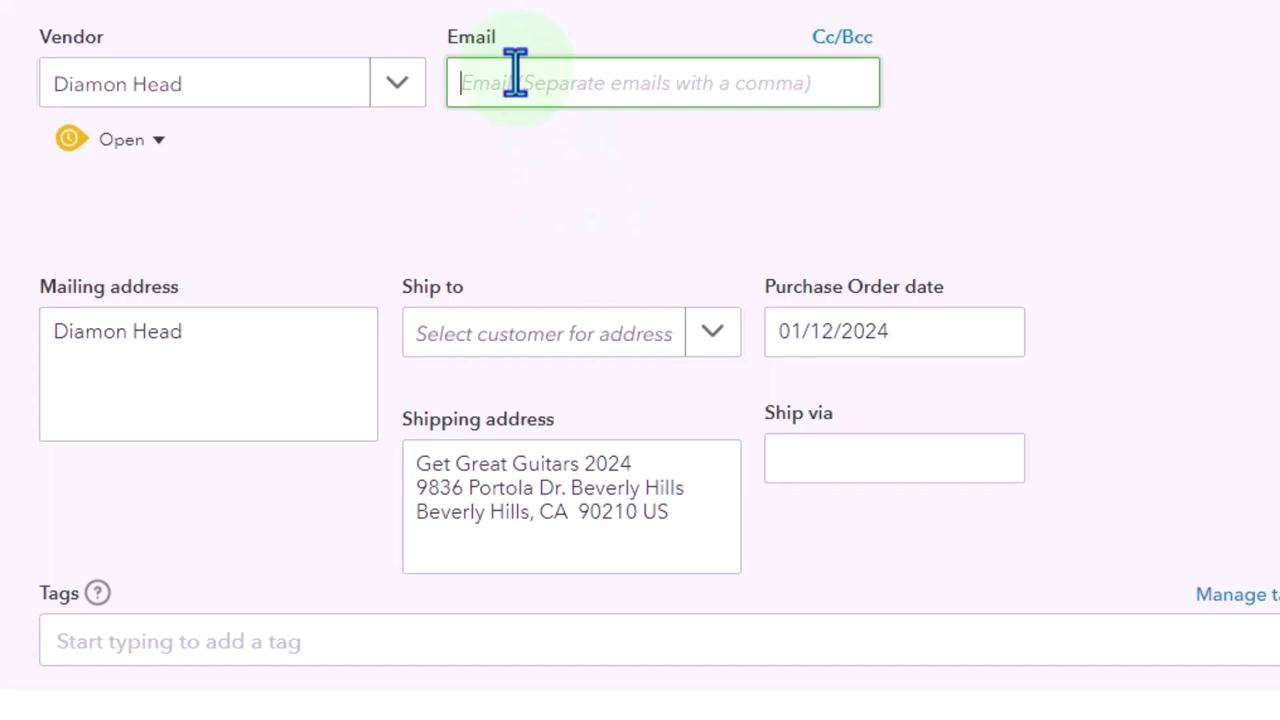
pyautogui.press('Tab')
pyautogui.press('Tab')
pyautogui.press('Tab')
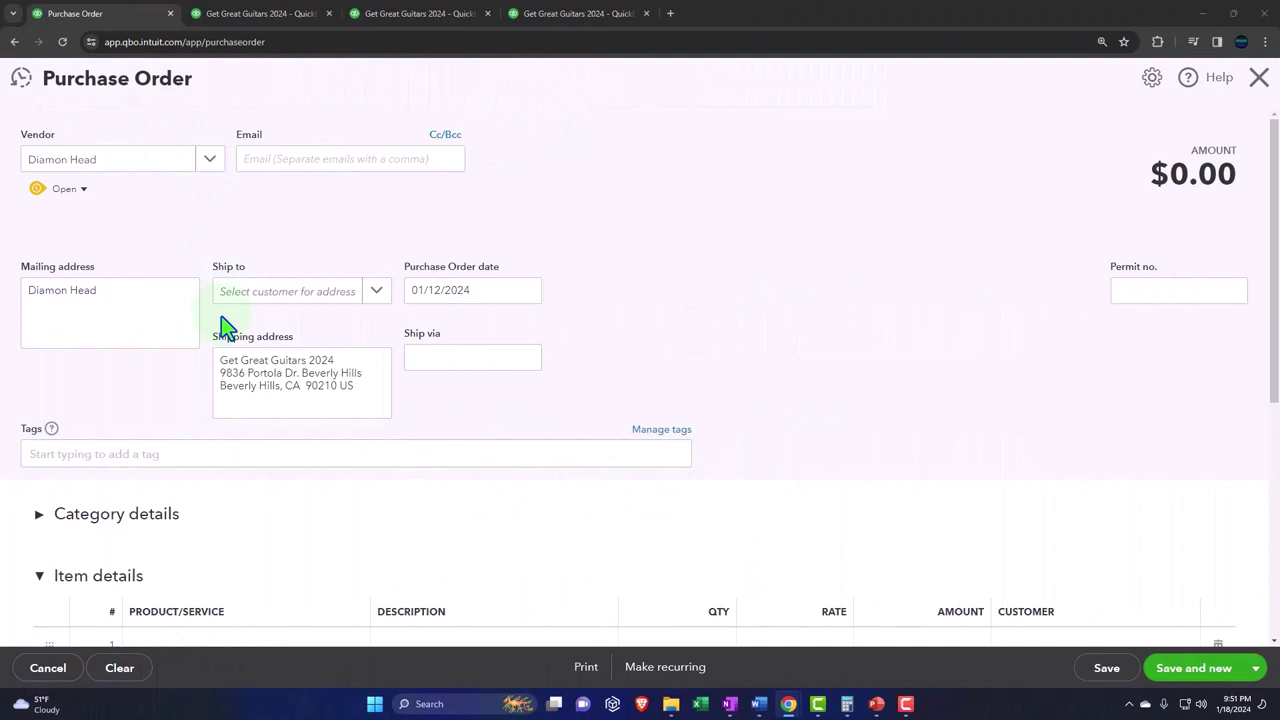
# - Enter the DUK item (Diamon Head Ukulele) on the first item line with a quantity of 3
pyautogui.scroll(-3, 221, 318)
pyautogui.click(178, 460)
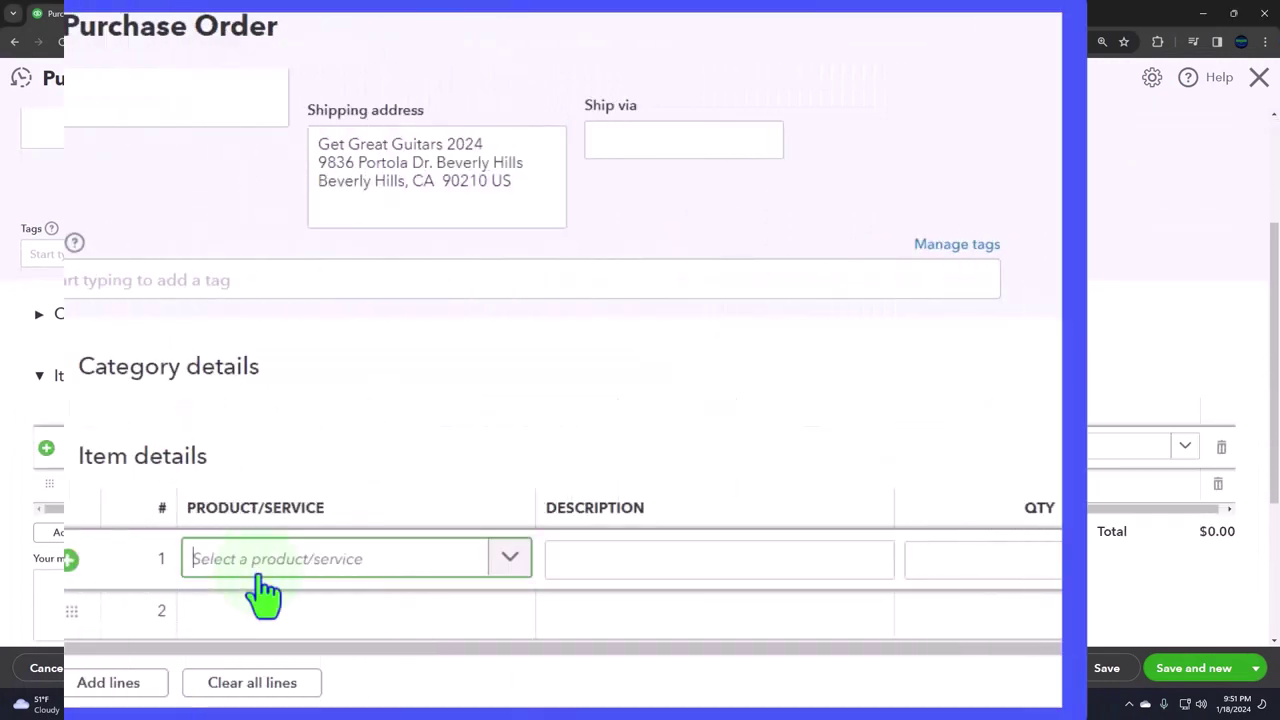
pyautogui.write('DUK')
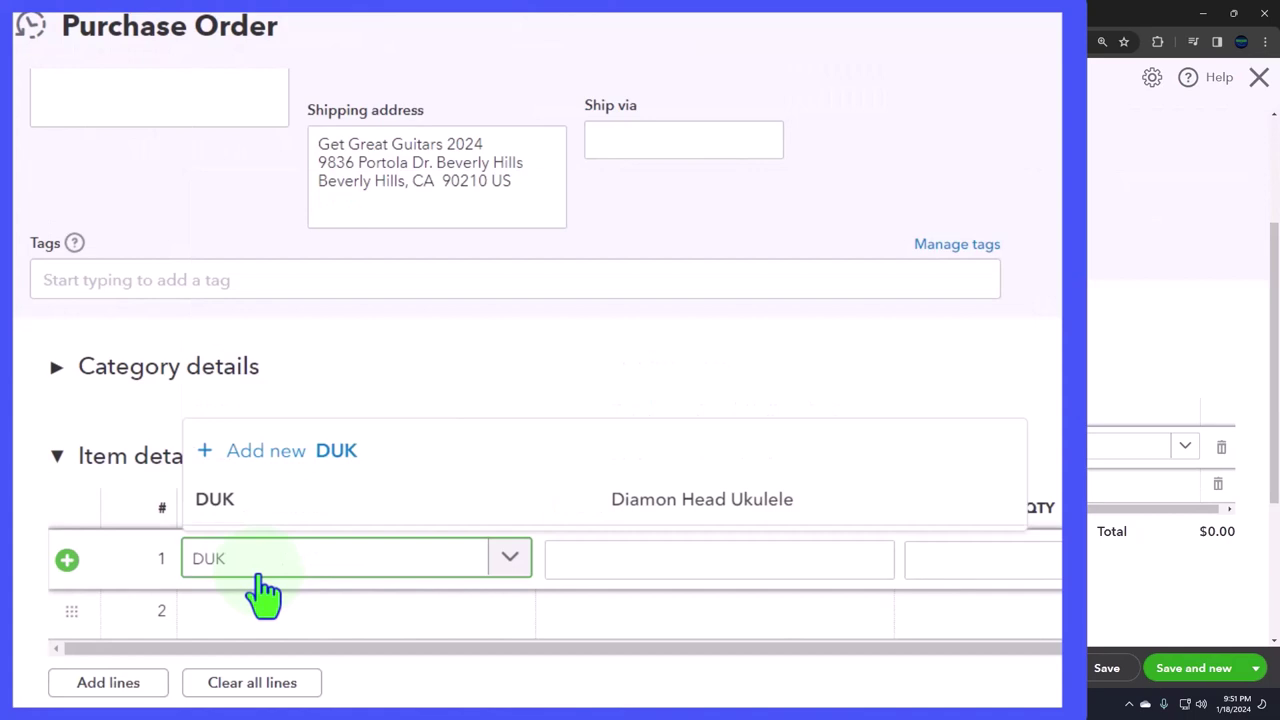
pyautogui.click(592, 520)
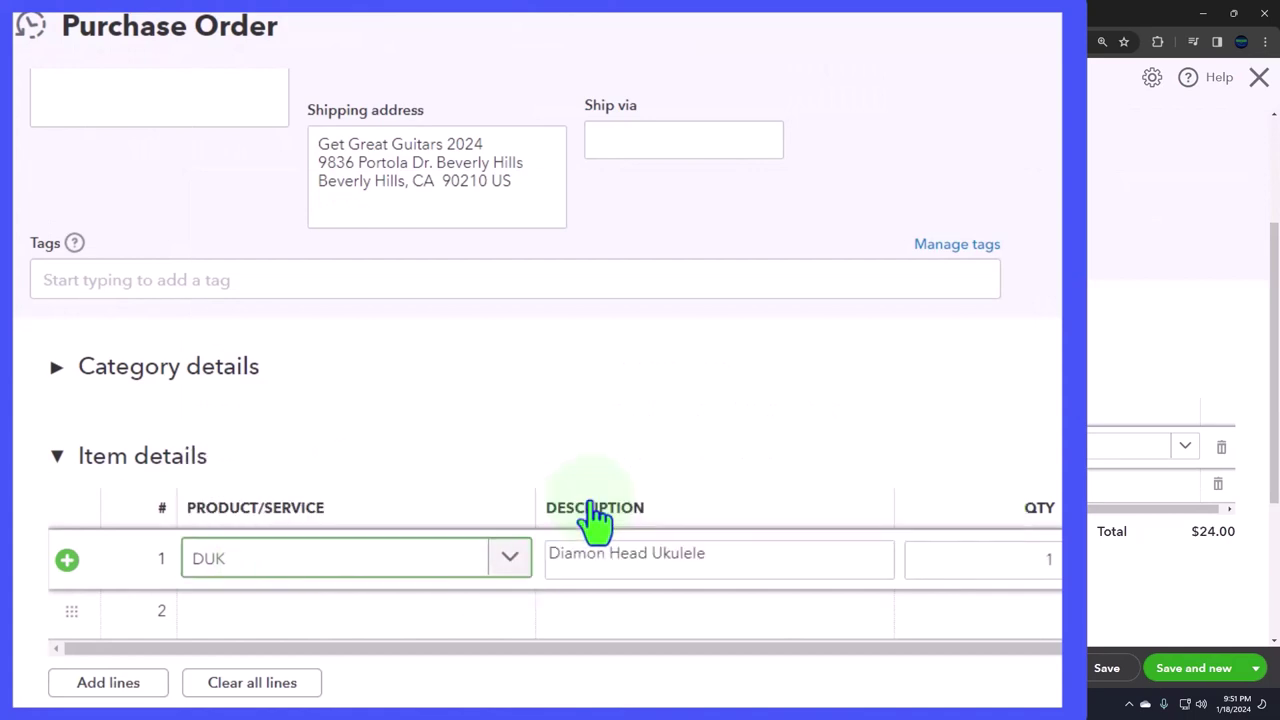
pyautogui.press('Tab')
pyautogui.press('Tab')
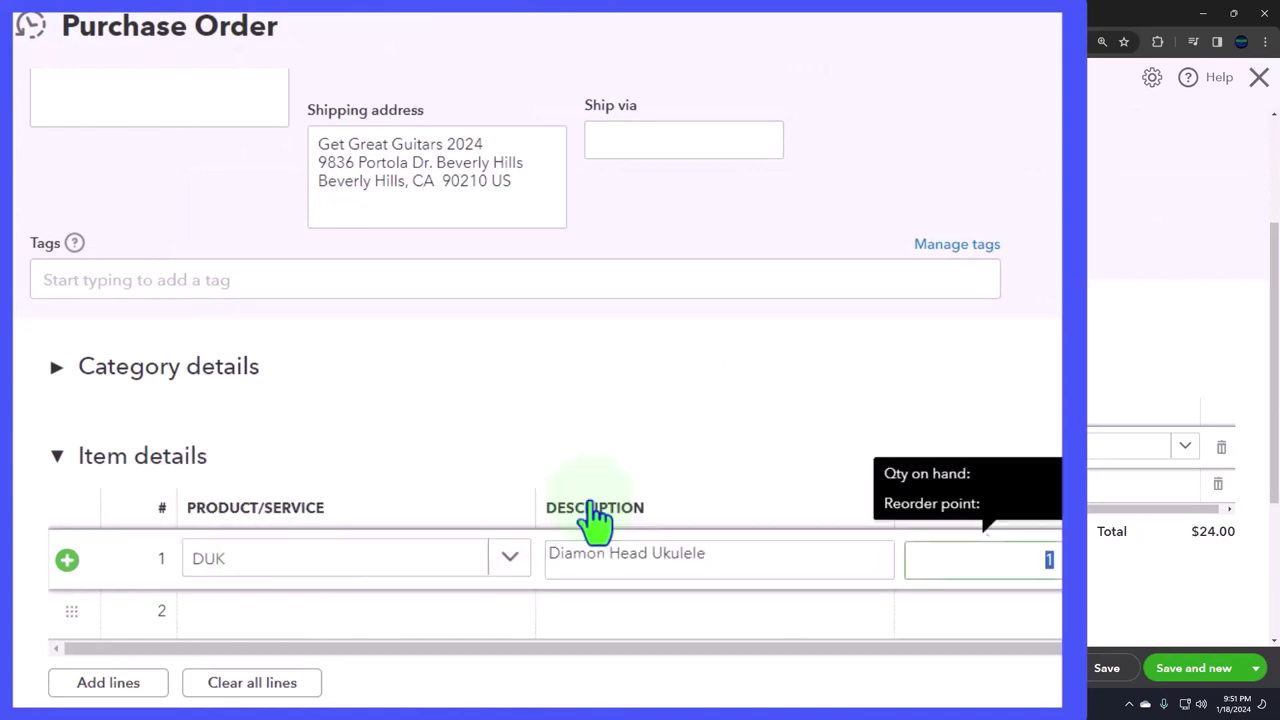
pyautogui.write('3')
pyautogui.press('Tab')
pyautogui.press('Tab')
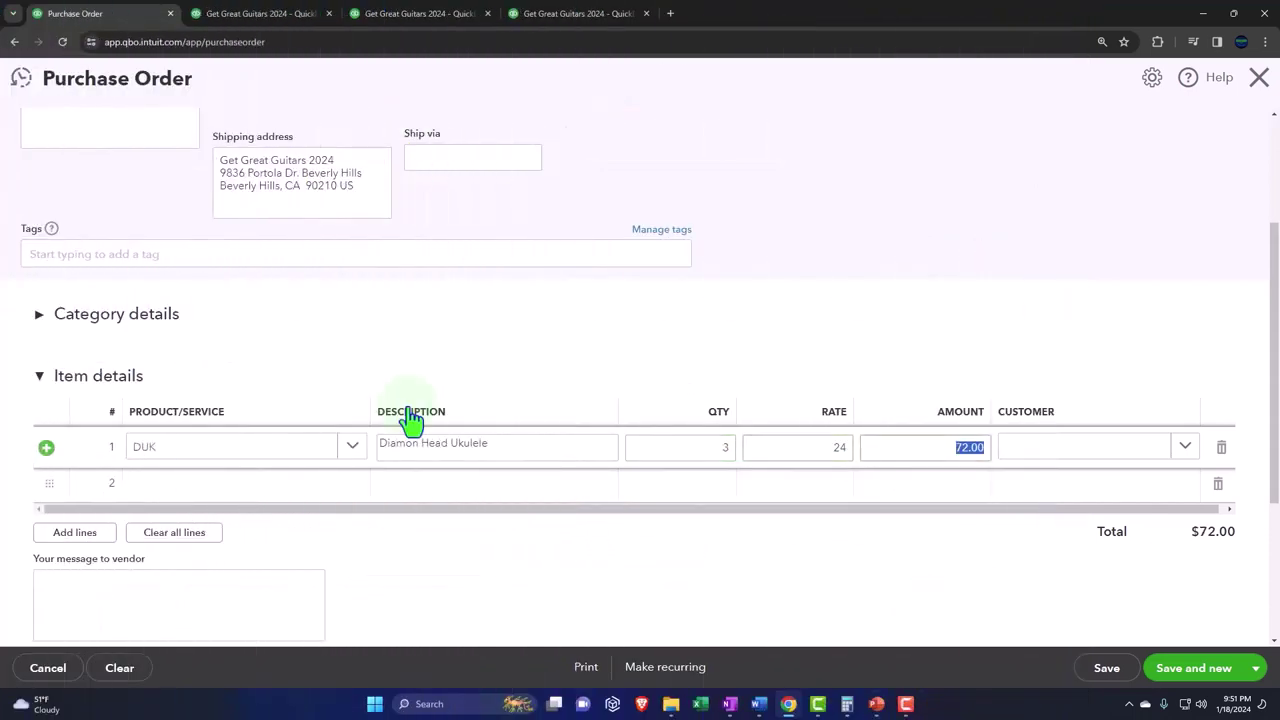
pyautogui.press('Tab')
pyautogui.press('Tab')
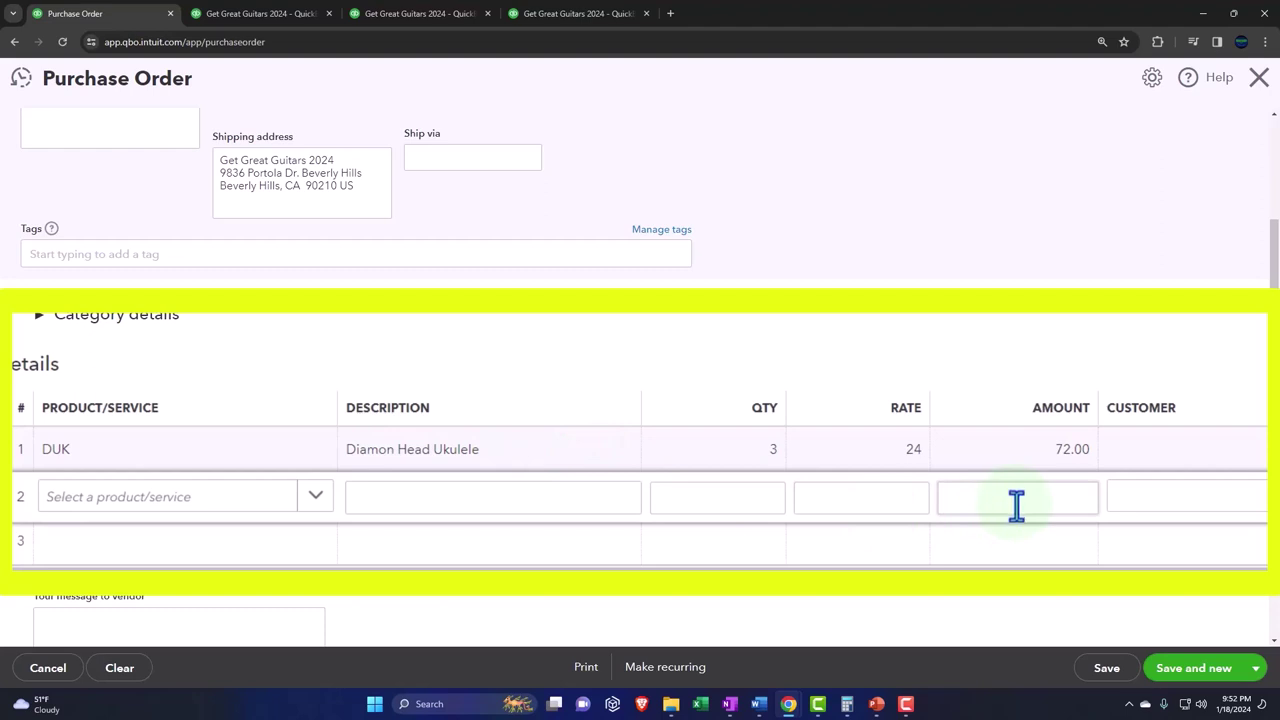
# - Save the Diamon Head purchase order and start a new blank one
pyautogui.press('Tab')
pyautogui.press('Tab')
pyautogui.press('Tab')
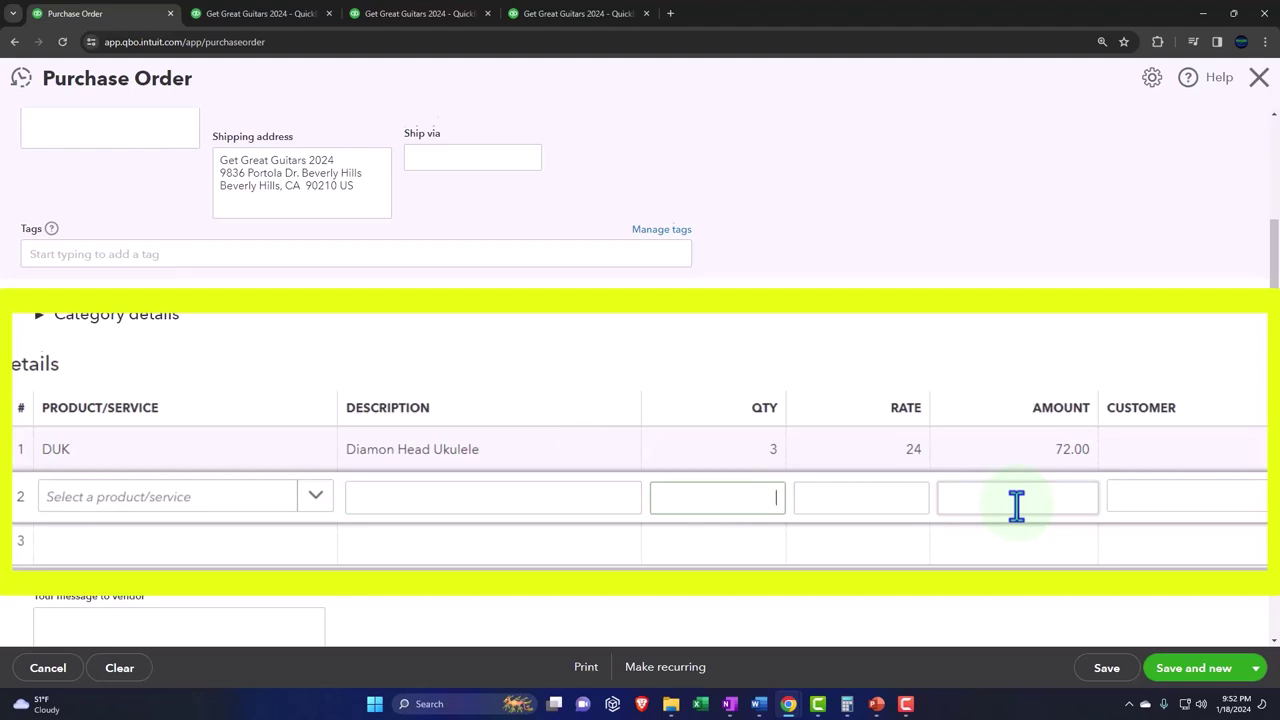
pyautogui.scroll(-1, 1016, 505)
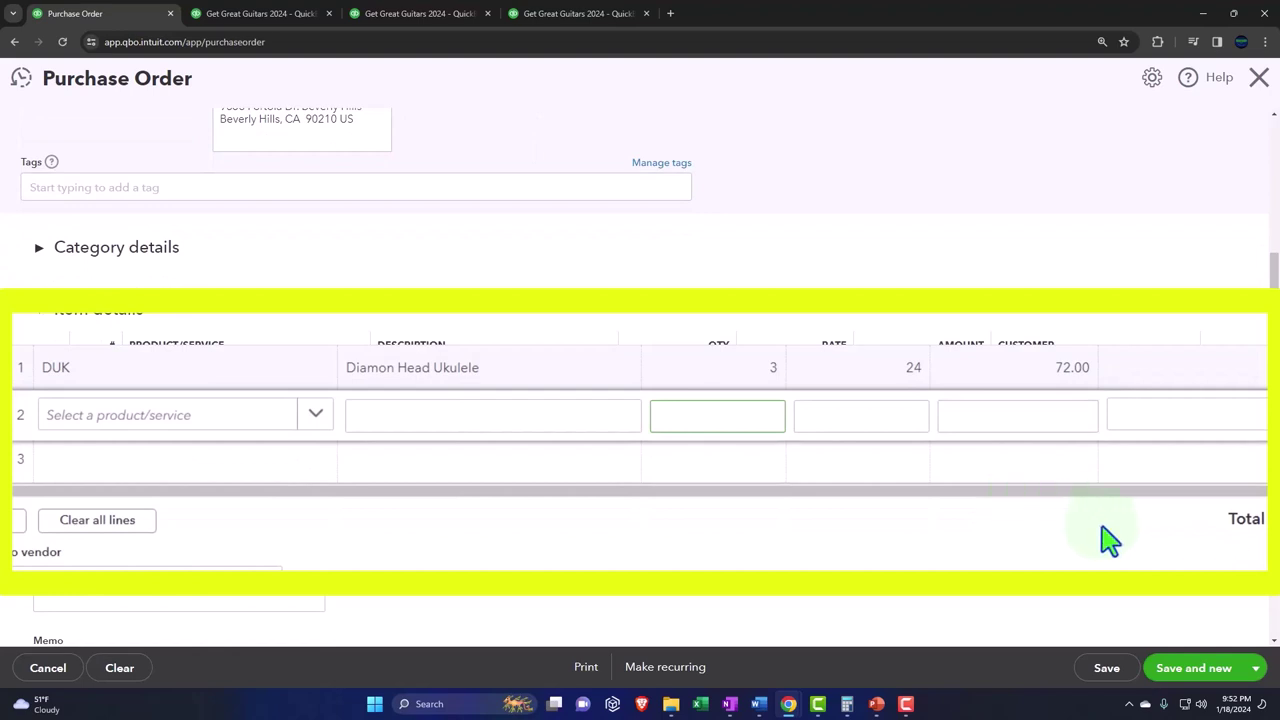
pyautogui.click(1194, 672)
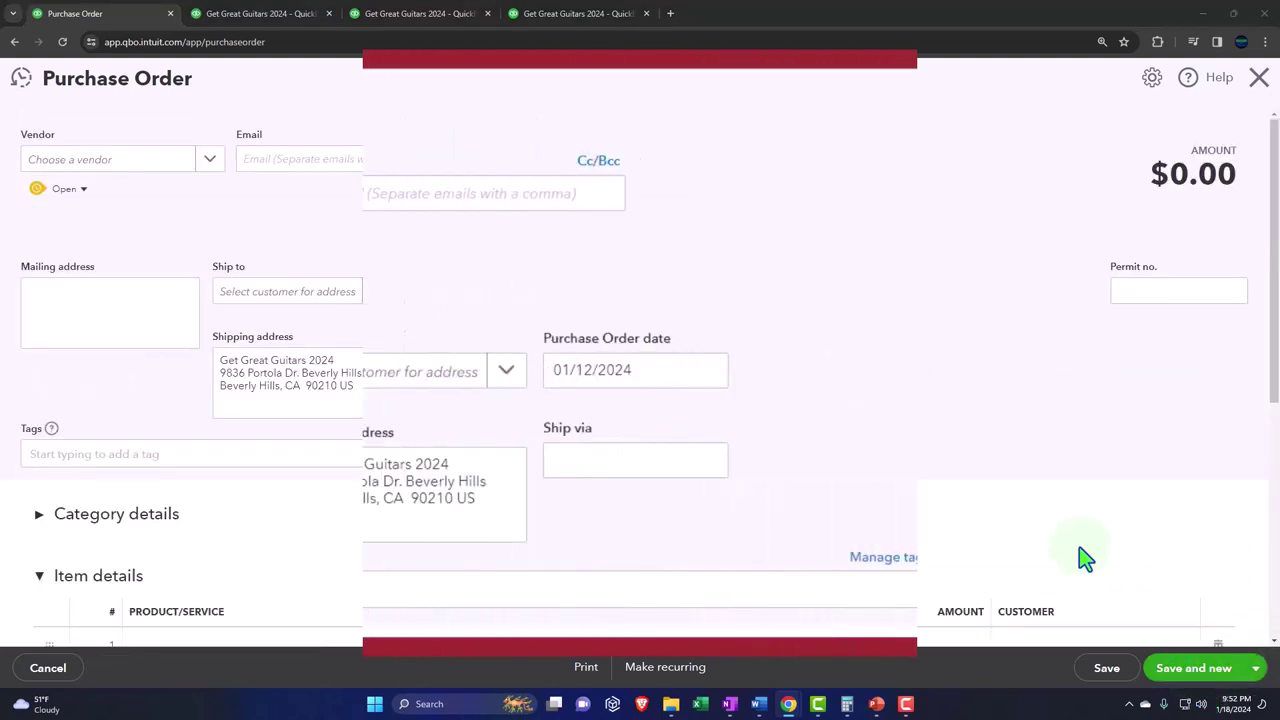
# - Choose Epiphone as the vendor for the new purchase order
pyautogui.click(137, 207)
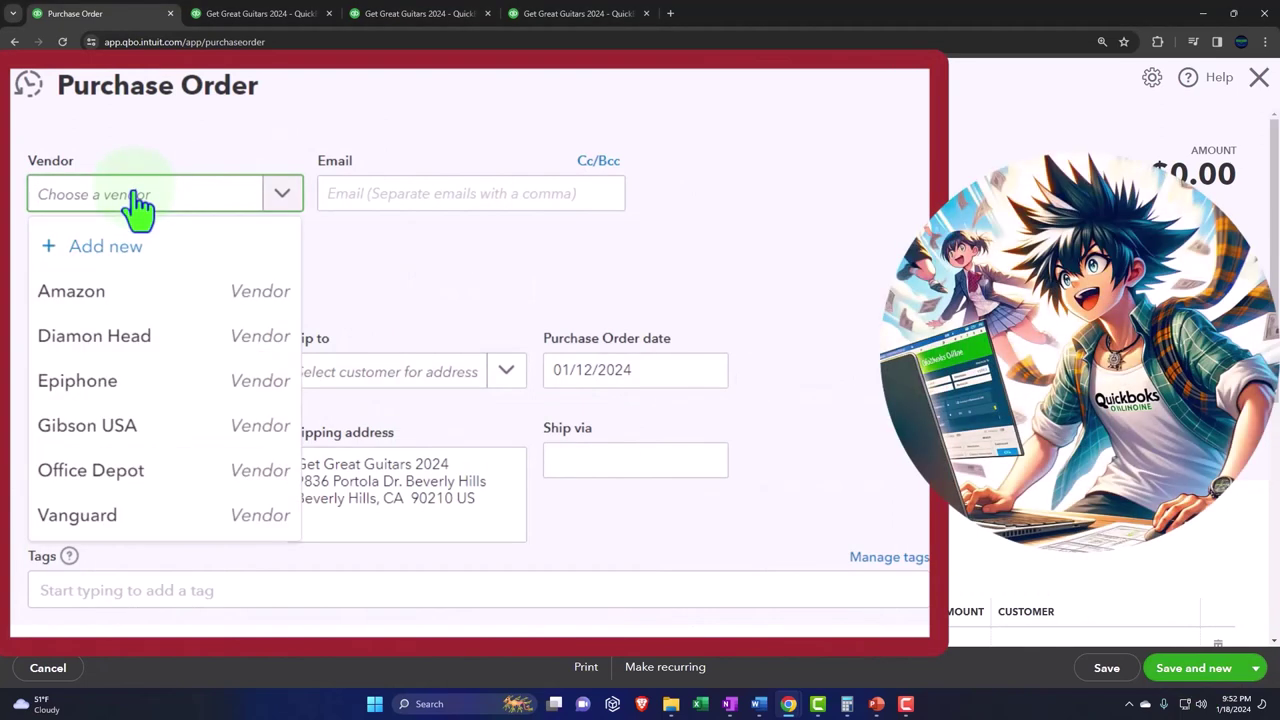
pyautogui.write('ep')
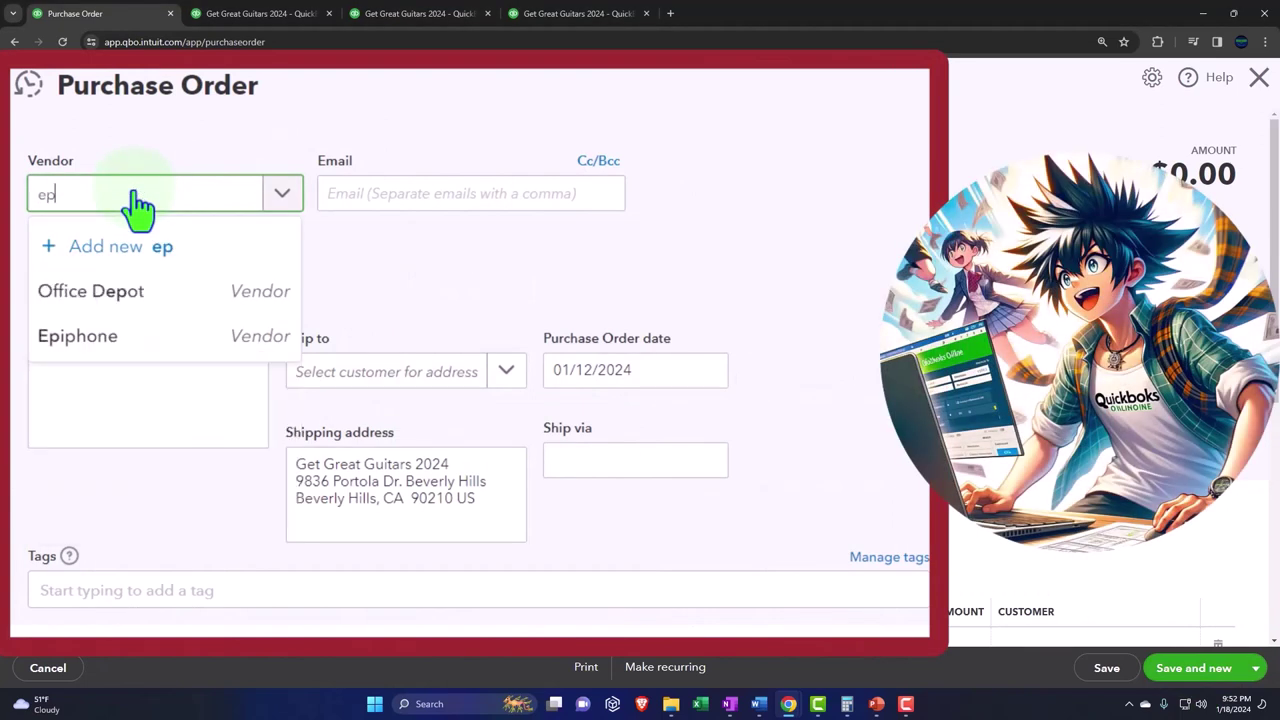
pyautogui.click(148, 348)
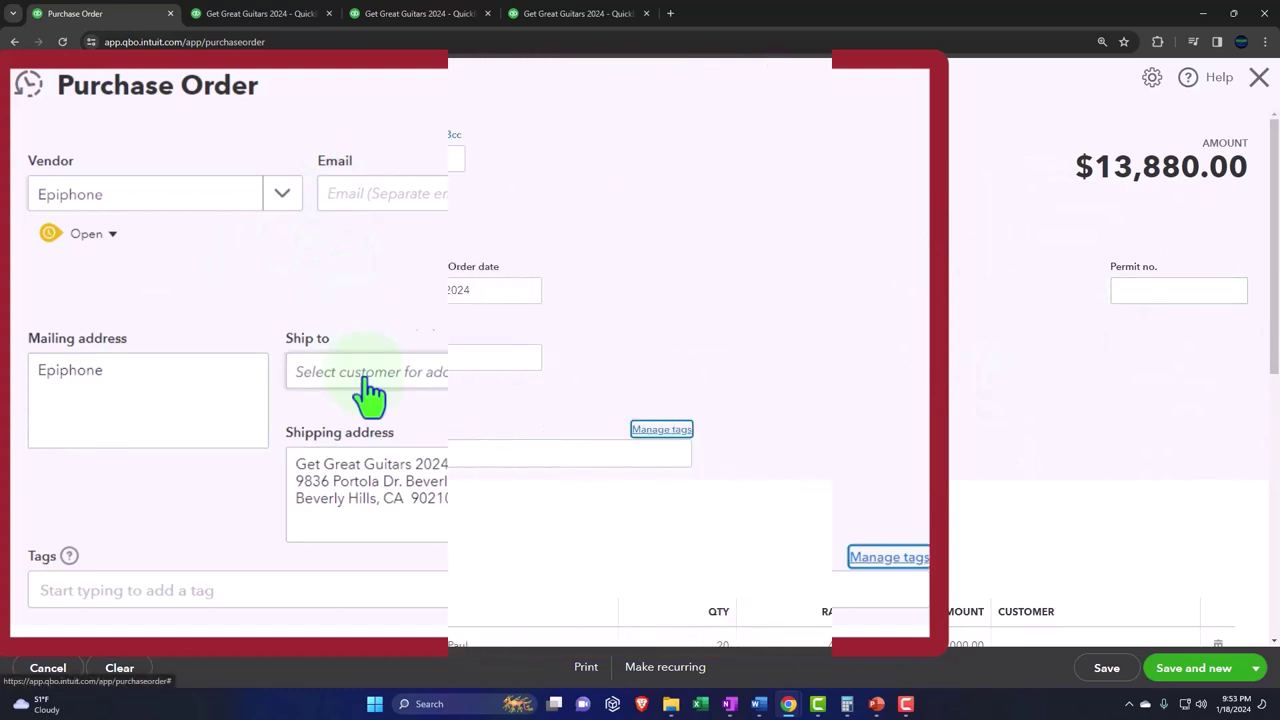
# - Delete the four prefilled item lines ELP, EPR, EPSH and EPSP from the Epiphone purchase order
pyautogui.scroll(-5, 274, 308)
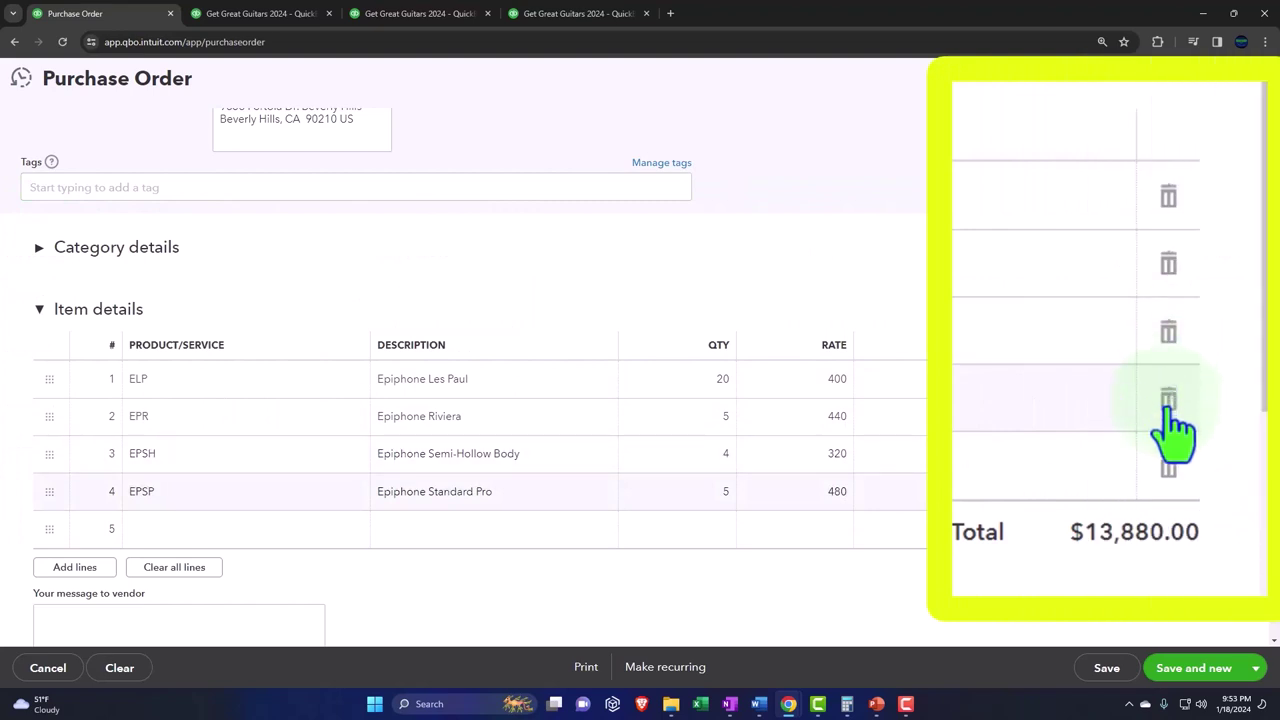
pyautogui.click(1168, 395)
pyautogui.click(1168, 335)
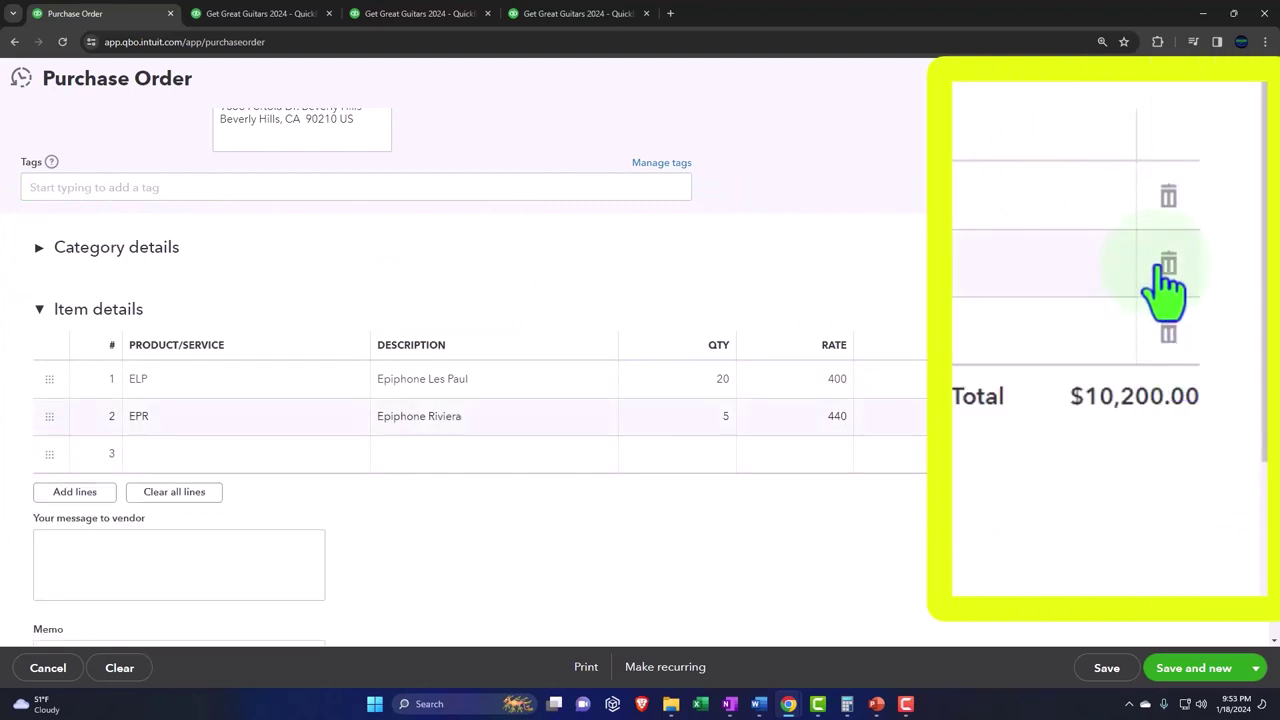
pyautogui.click(1168, 265)
pyautogui.click(1218, 382)
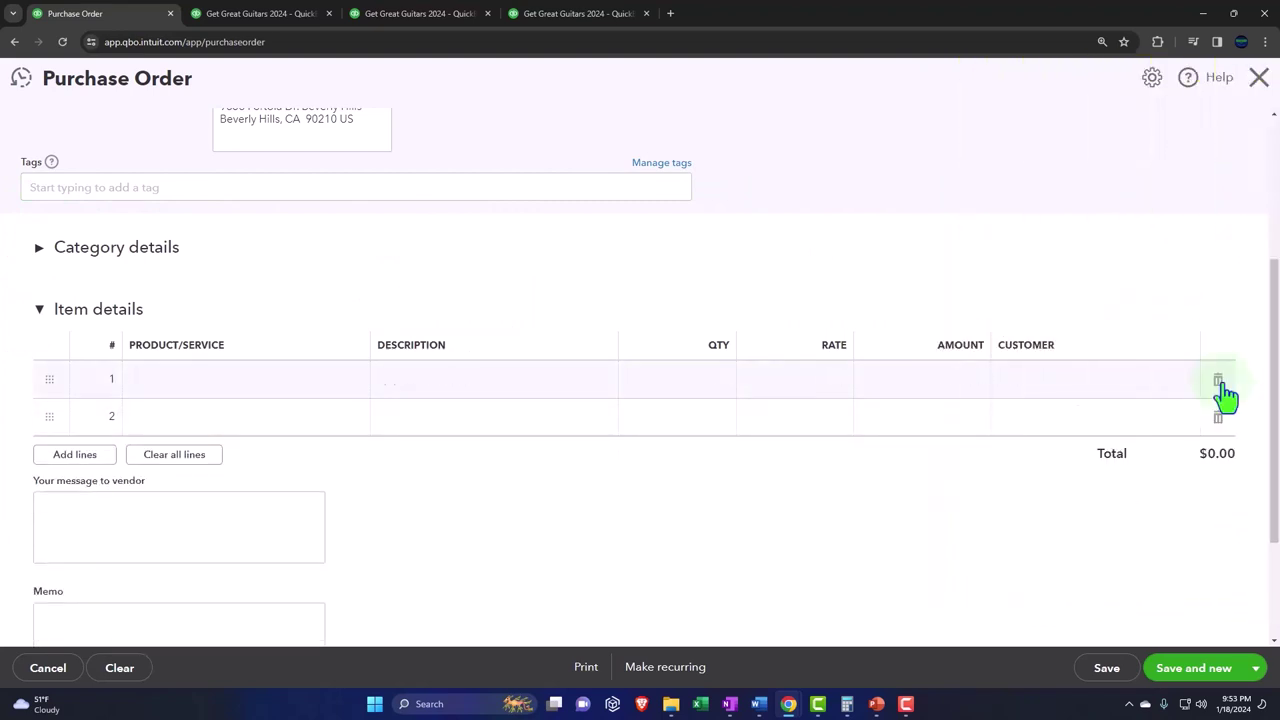
# - Enter the ELP item (Epiphone Les Paul) on the first item line with a quantity of 50
pyautogui.click(196, 388)
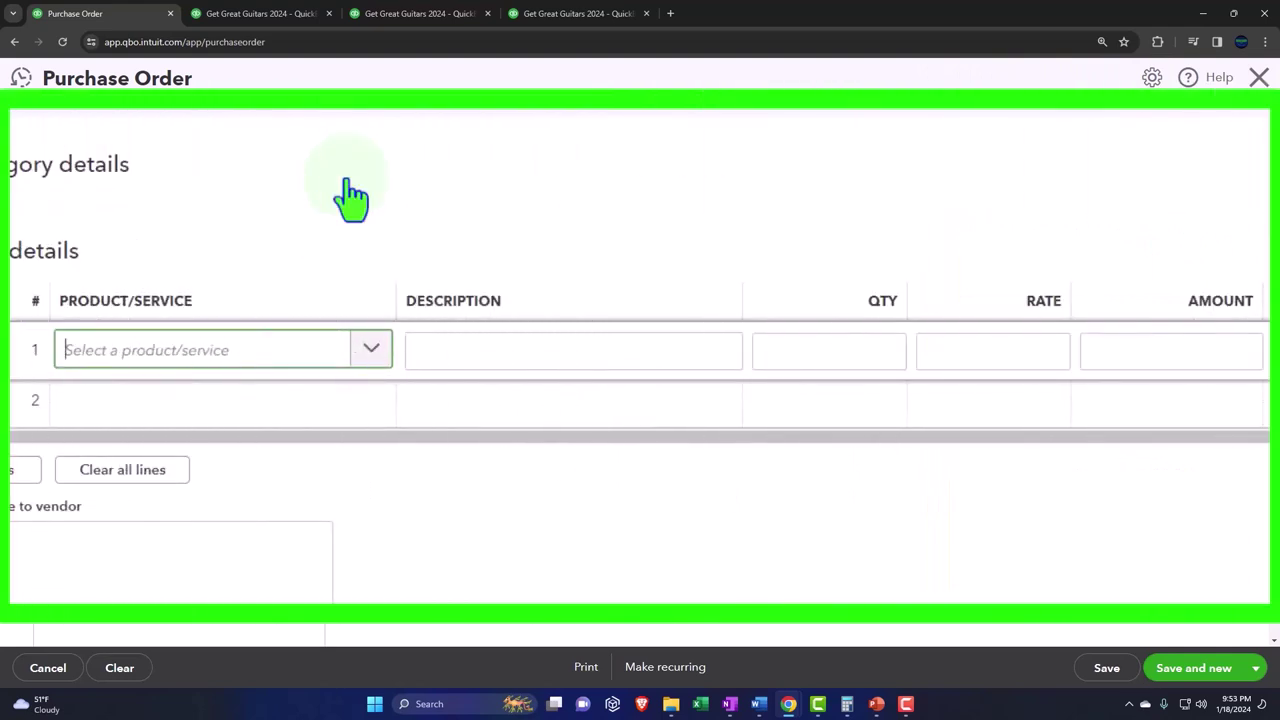
pyautogui.write('elp')
pyautogui.press('Down')
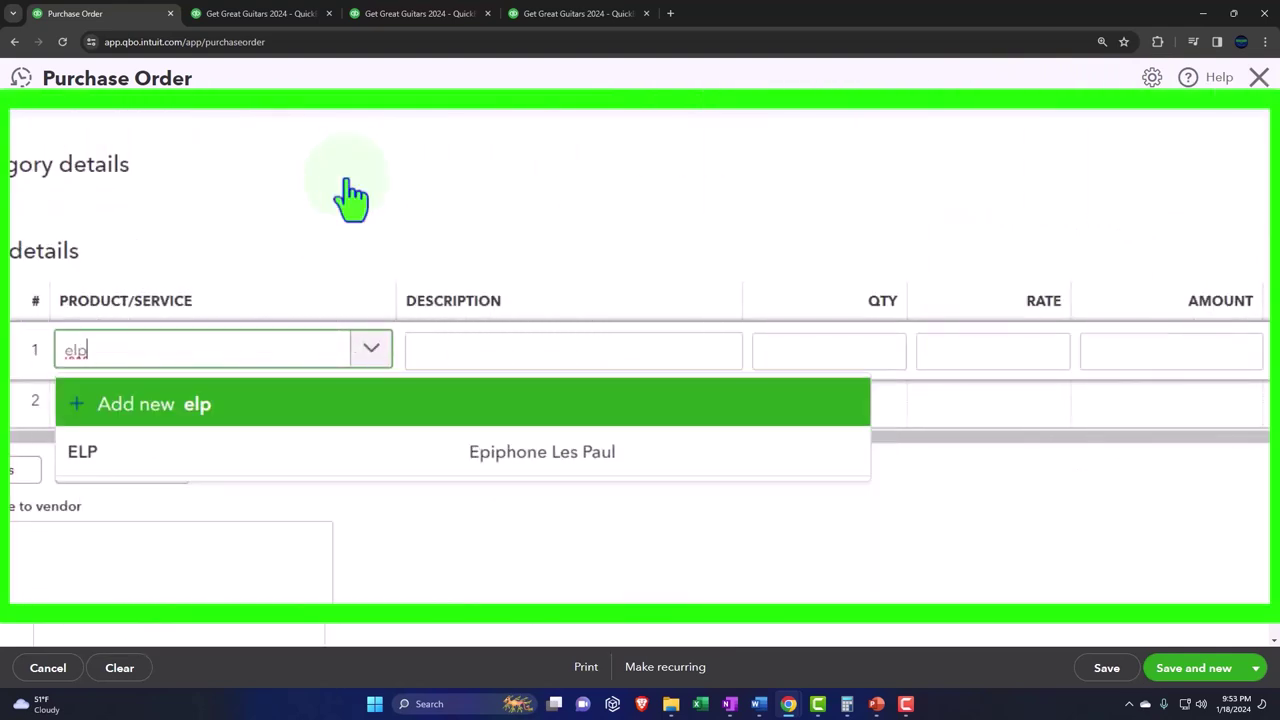
pyautogui.press('Down')
pyautogui.press('Tab')
pyautogui.press('Tab')
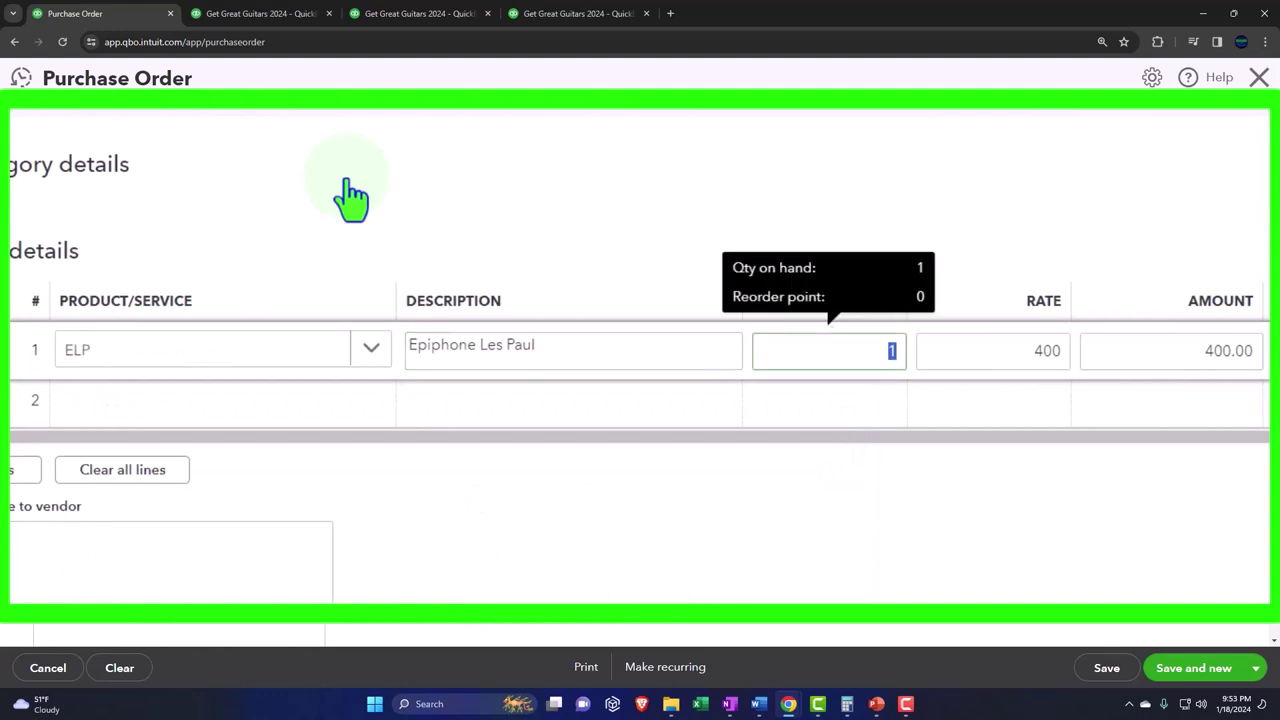
pyautogui.write('50')
pyautogui.press('Tab')
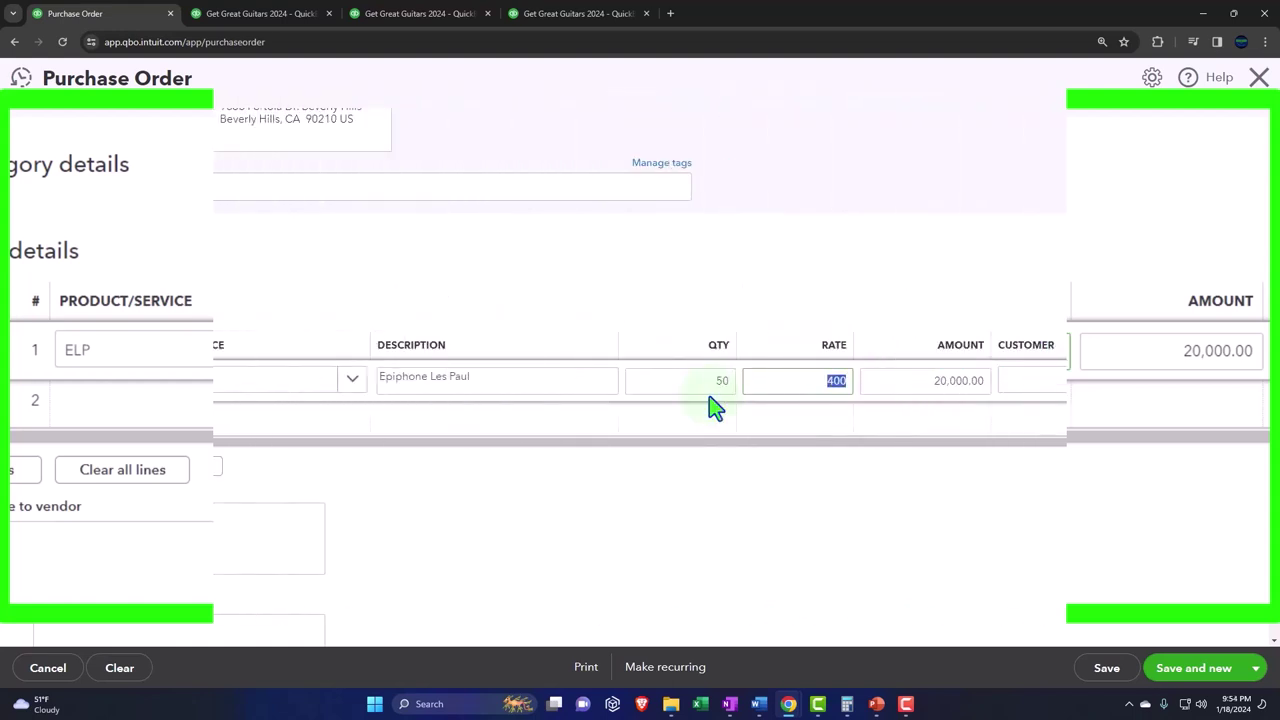
pyautogui.click(1045, 383)
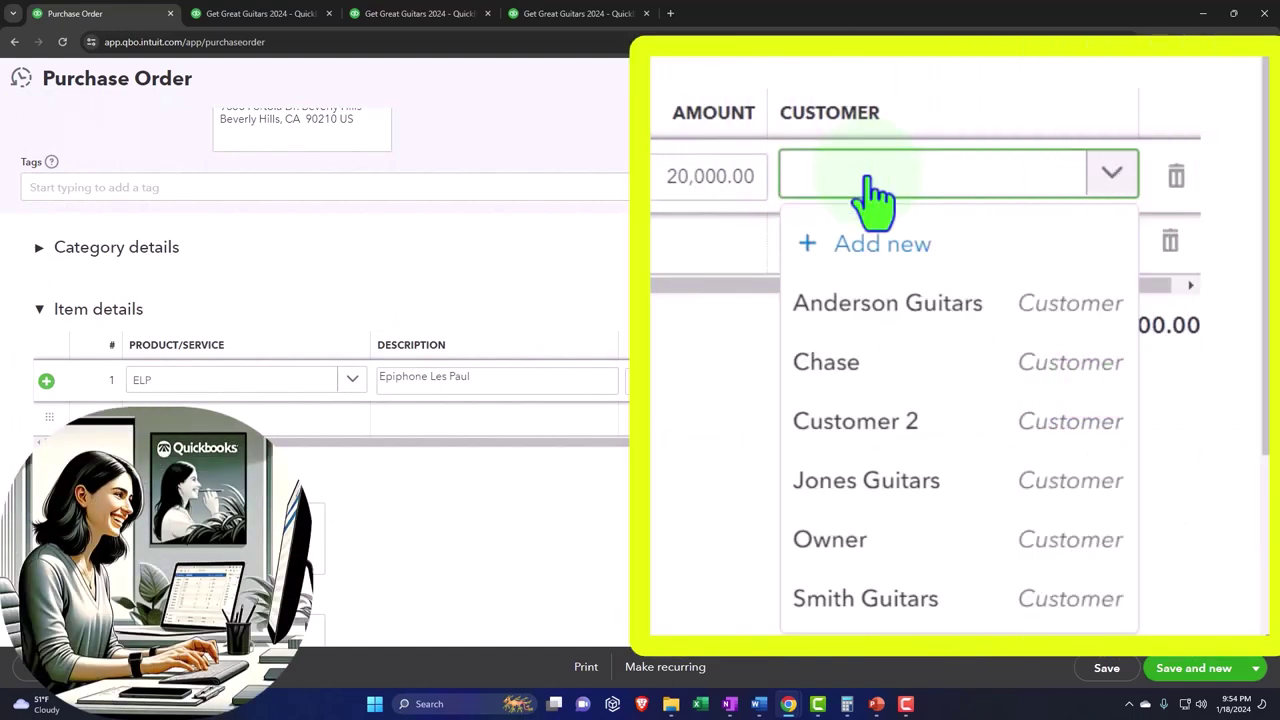
pyautogui.write('Eric MI')
pyautogui.press('BackSpace')
pyautogui.write('u')
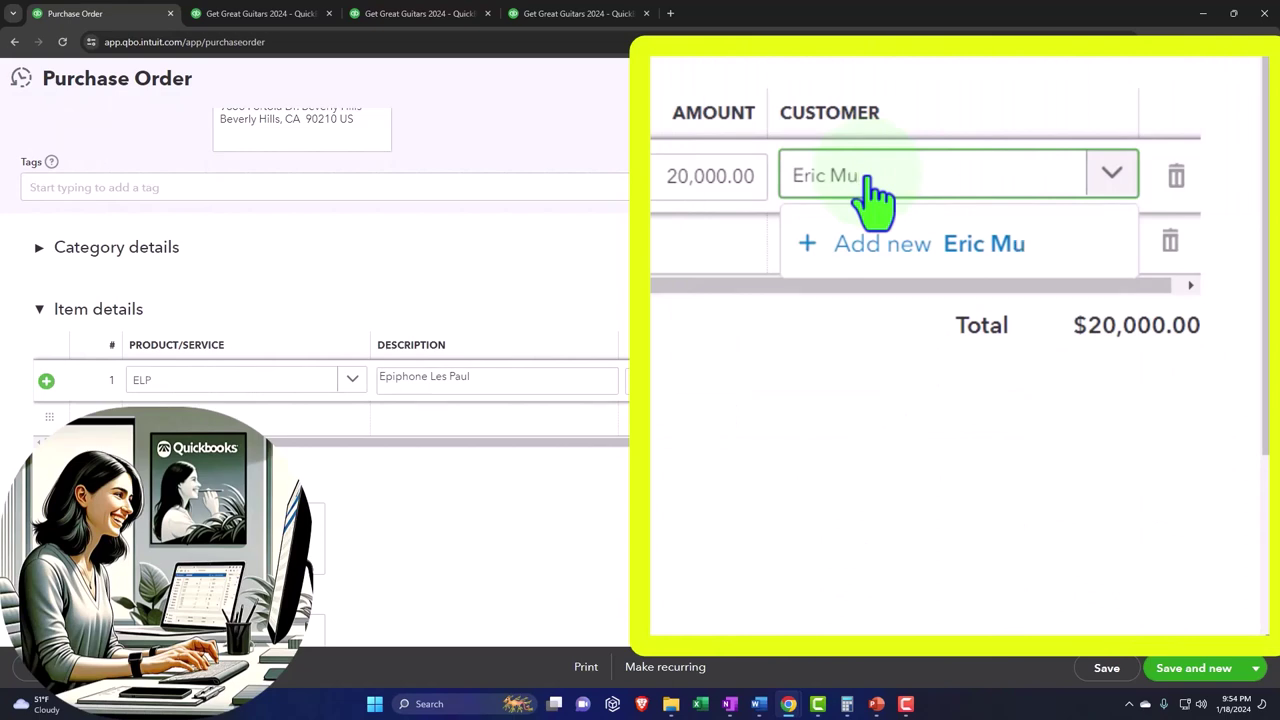
pyautogui.write('sic')
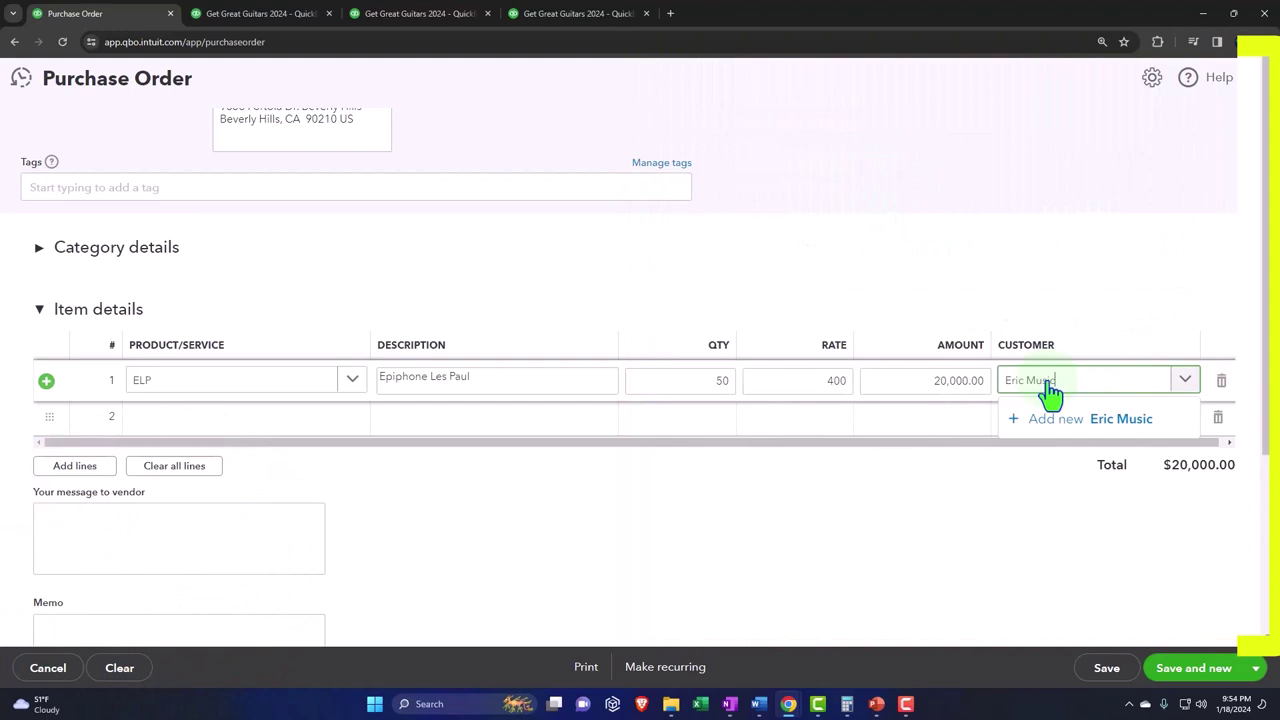
pyautogui.click(1050, 405)
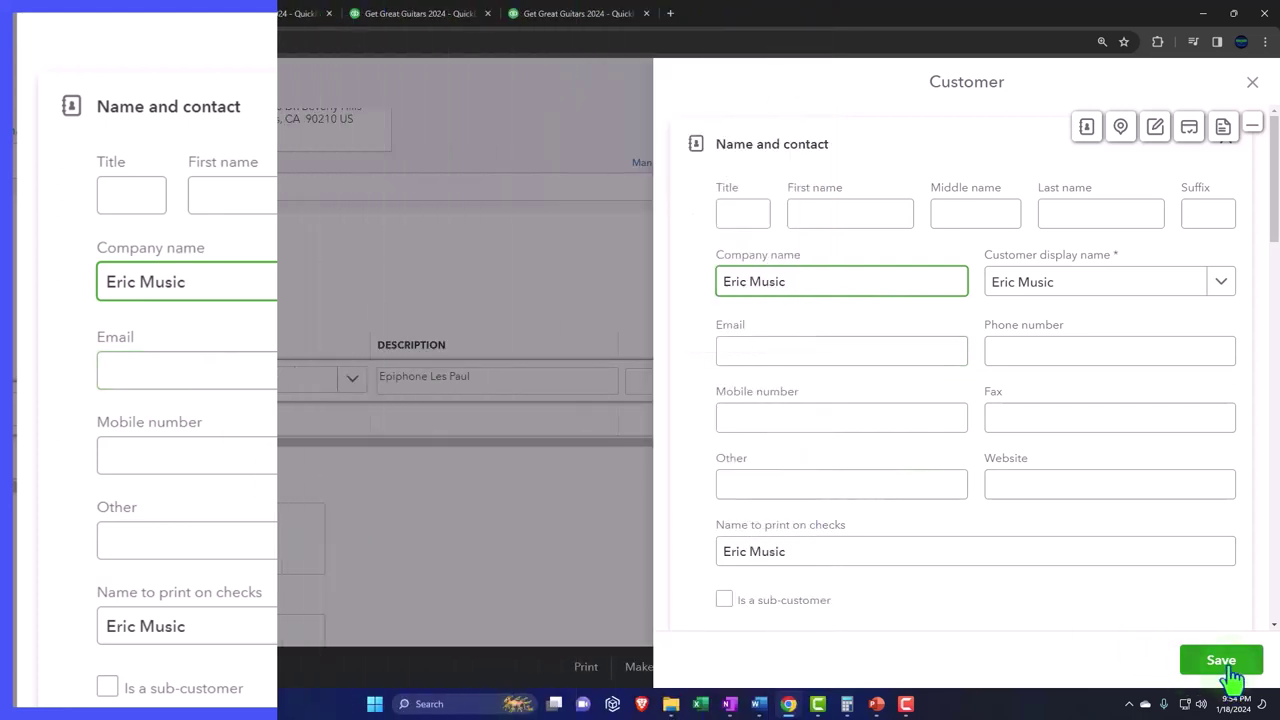
pyautogui.click(1224, 664)
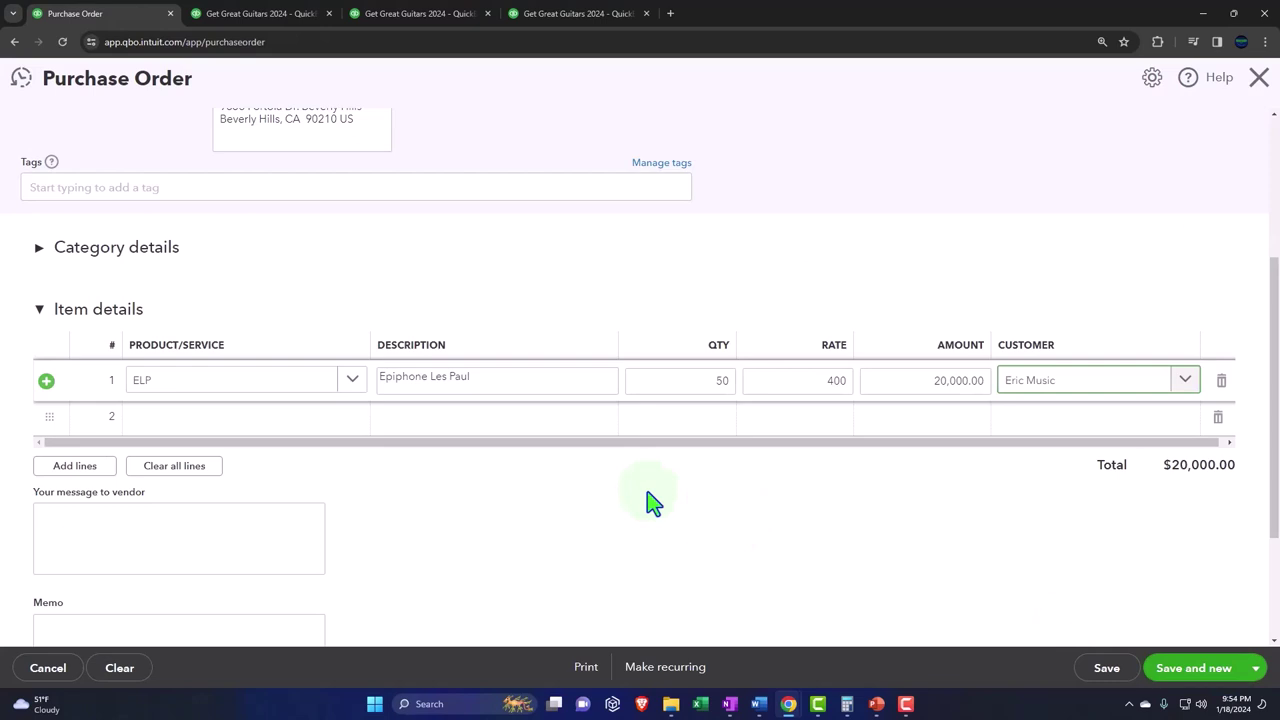
# - Enter the EPSH item (Epiphone Semi-Hollow Body) on the second item line with a quantity of 10
pyautogui.scroll(5, 650, 502)
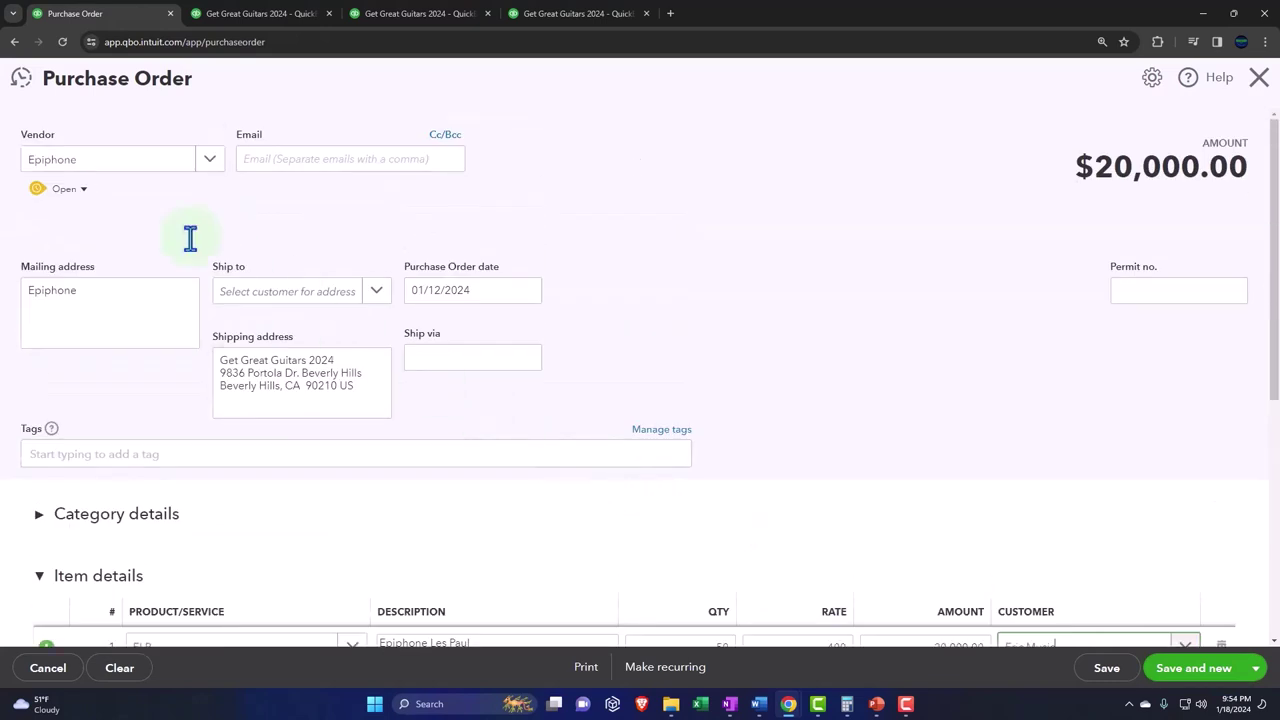
pyautogui.scroll(-3, 150, 220)
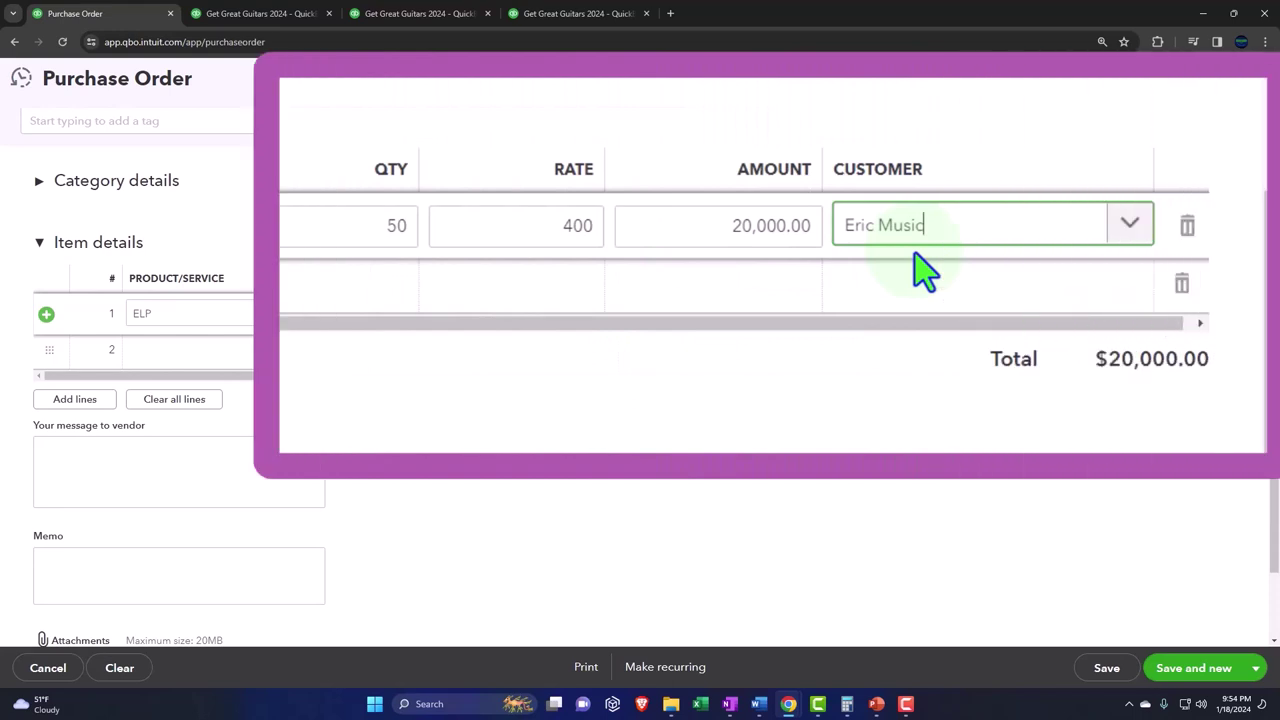
pyautogui.click(922, 268)
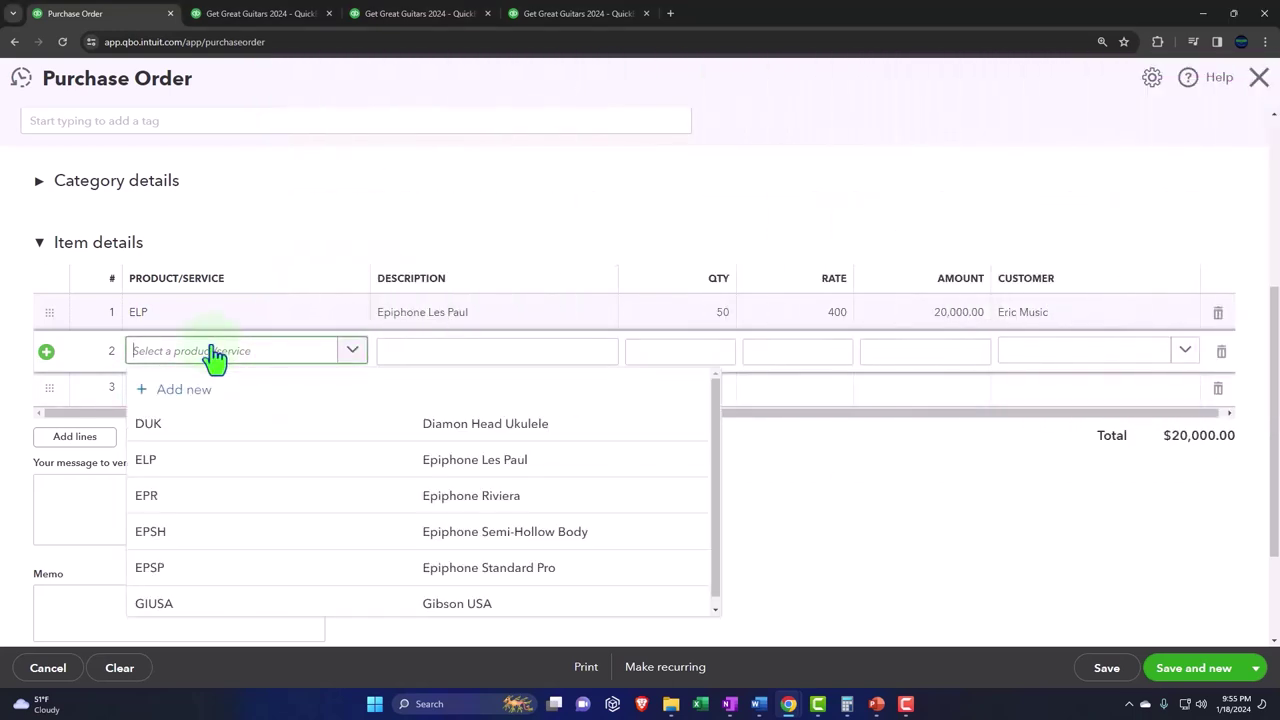
pyautogui.write('ep')
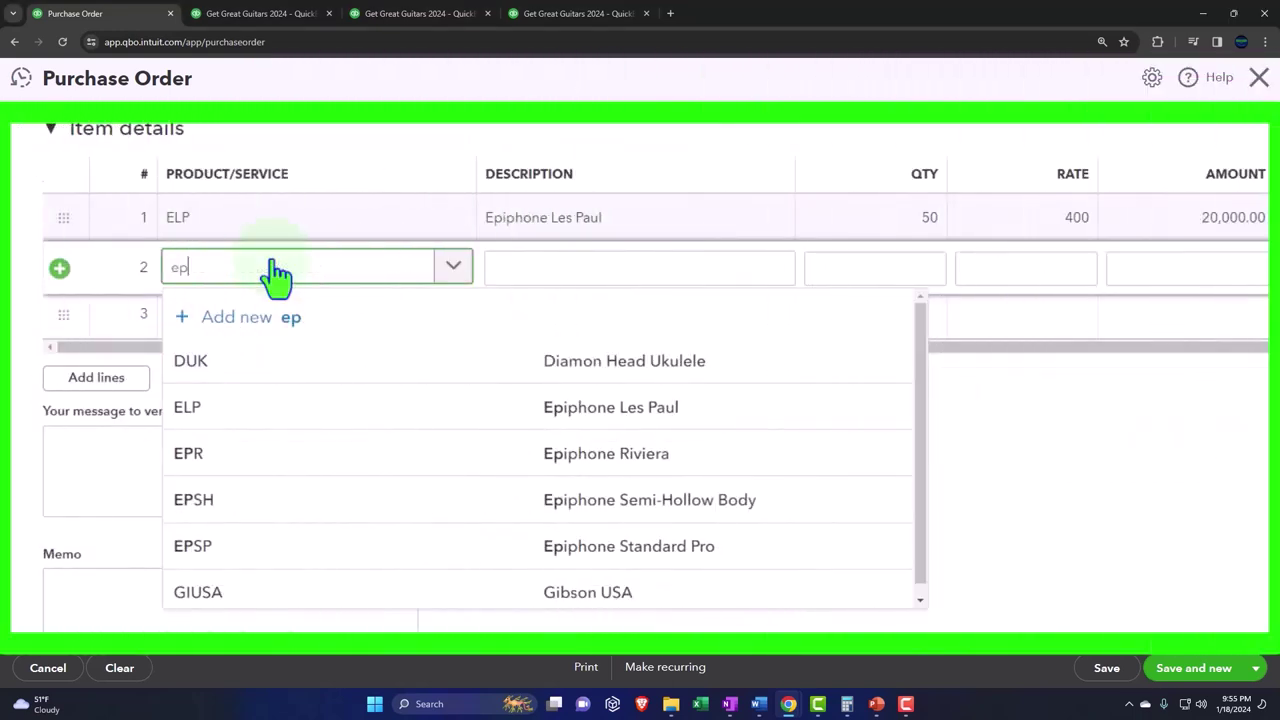
pyautogui.write('sh')
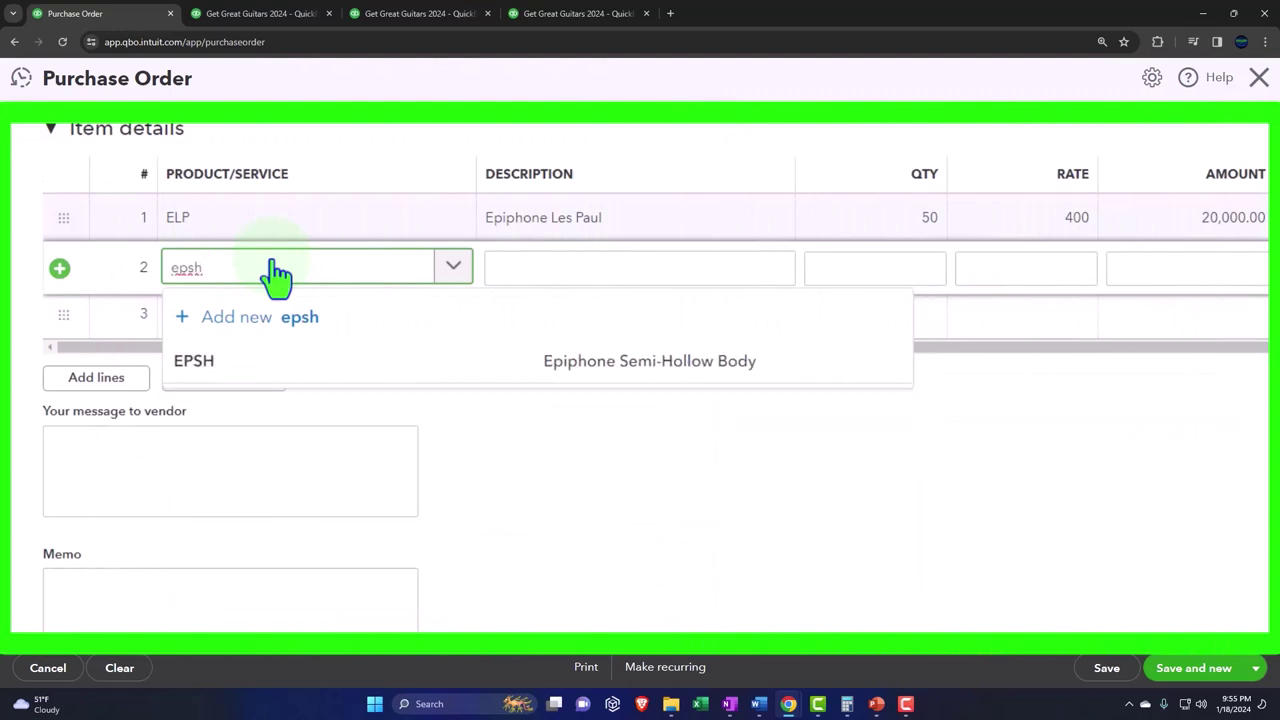
pyautogui.click(414, 360)
pyautogui.press('Tab')
pyautogui.press('Tab')
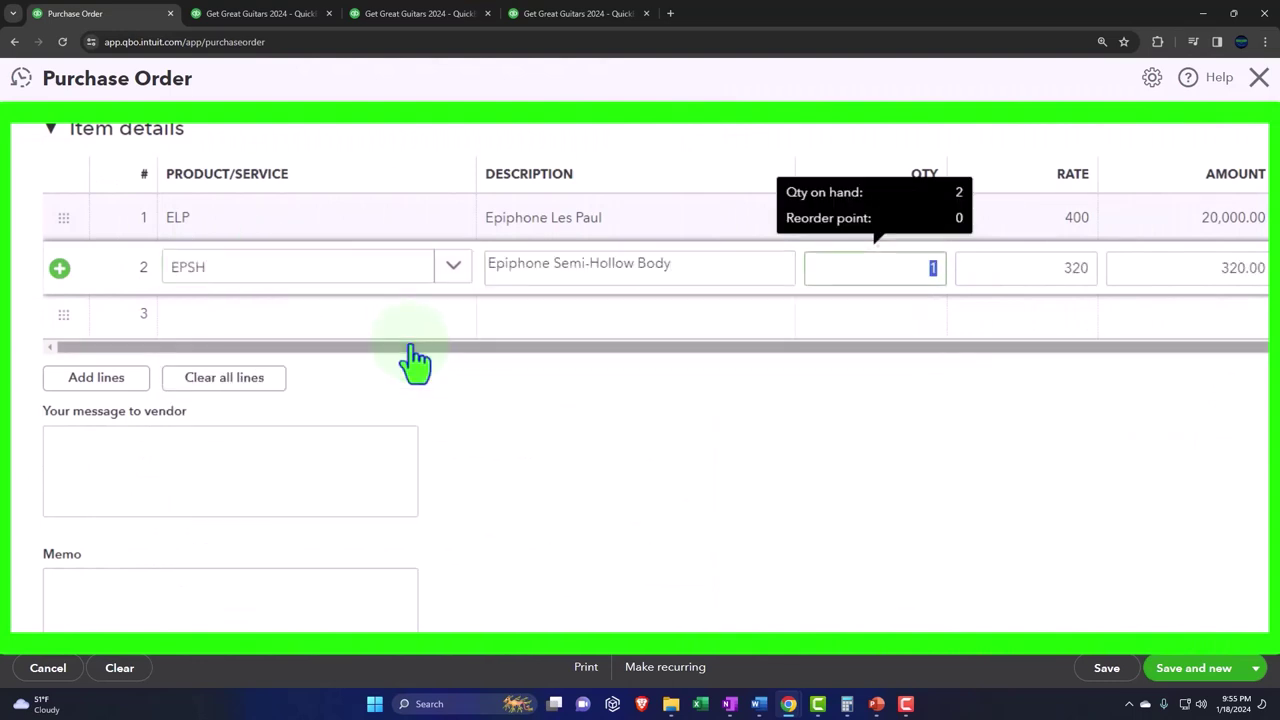
pyautogui.write('10')
pyautogui.press('Tab')
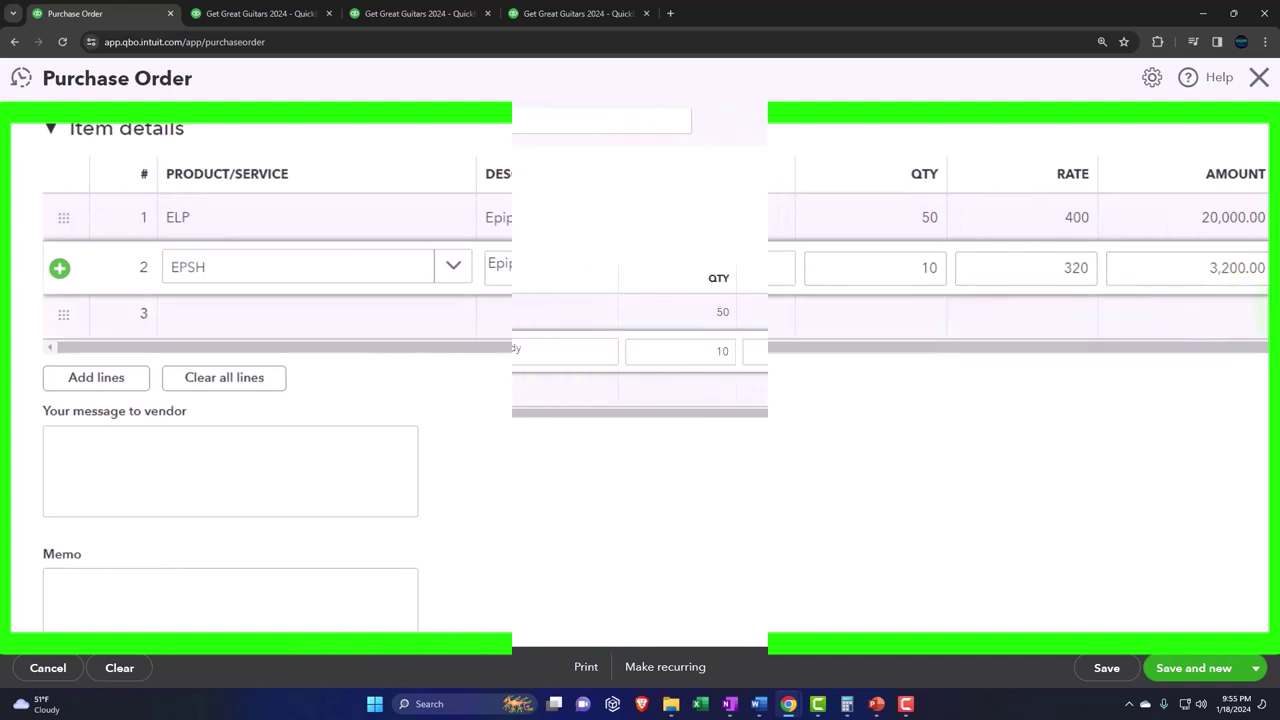
# - Assign the EPSH line to the customer Eric Music and save the Epiphone purchase order, opening a new blank one
pyautogui.click(1044, 350)
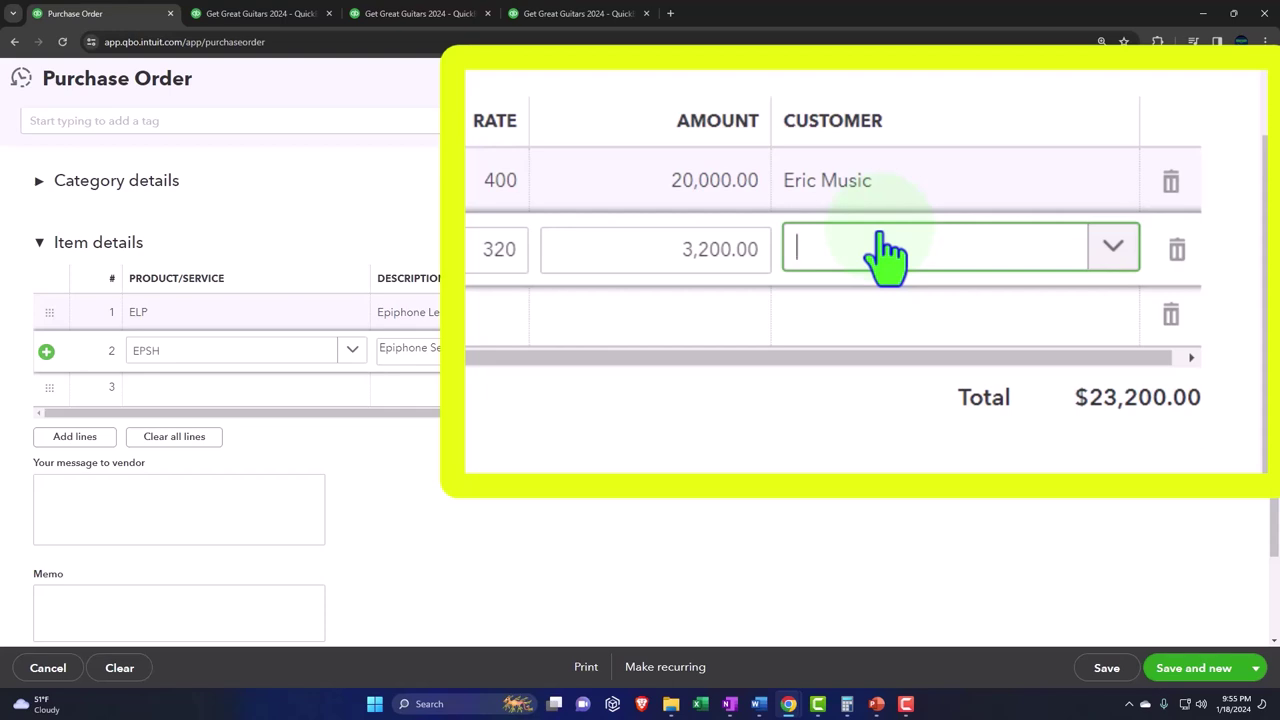
pyautogui.write('Er')
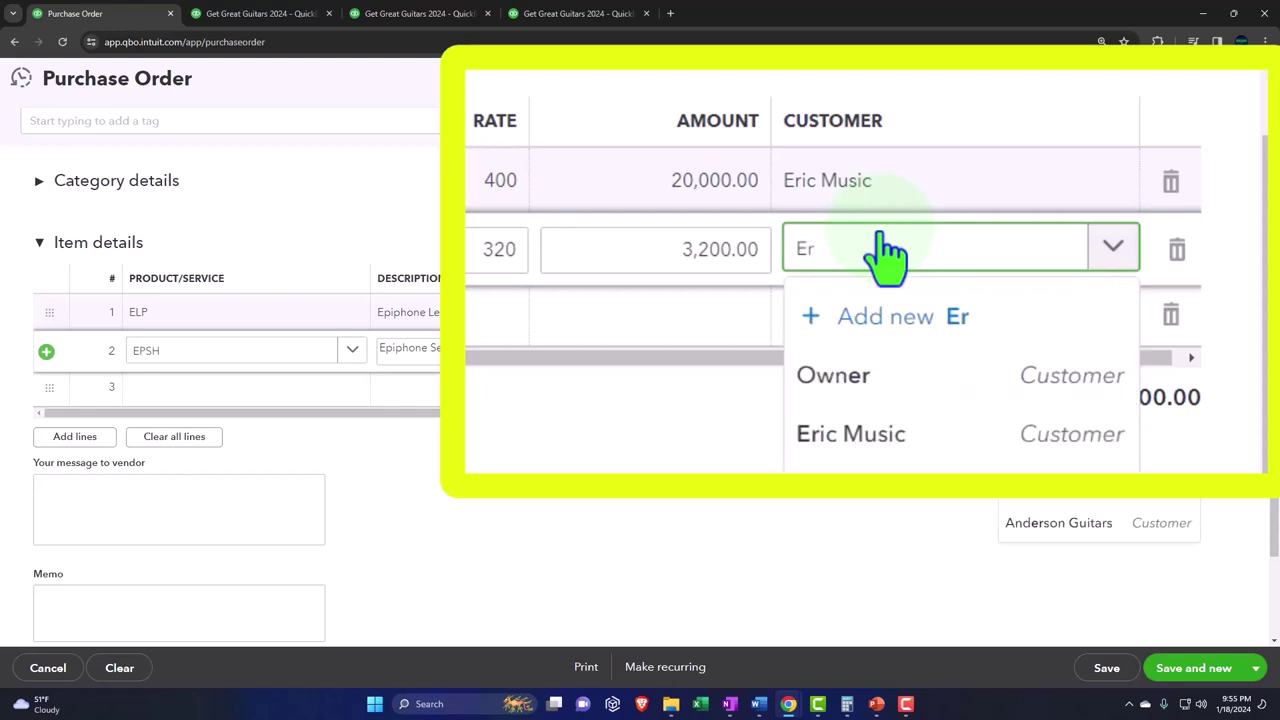
pyautogui.click(850, 433)
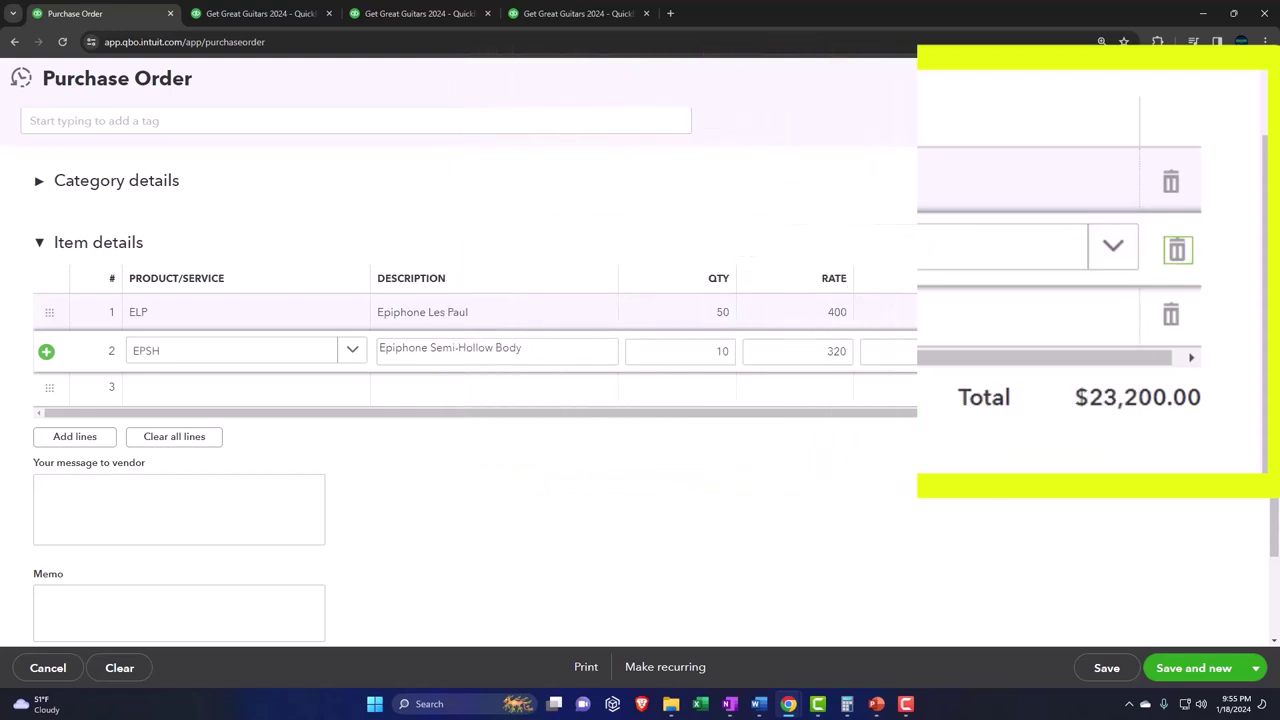
pyautogui.click(646, 537)
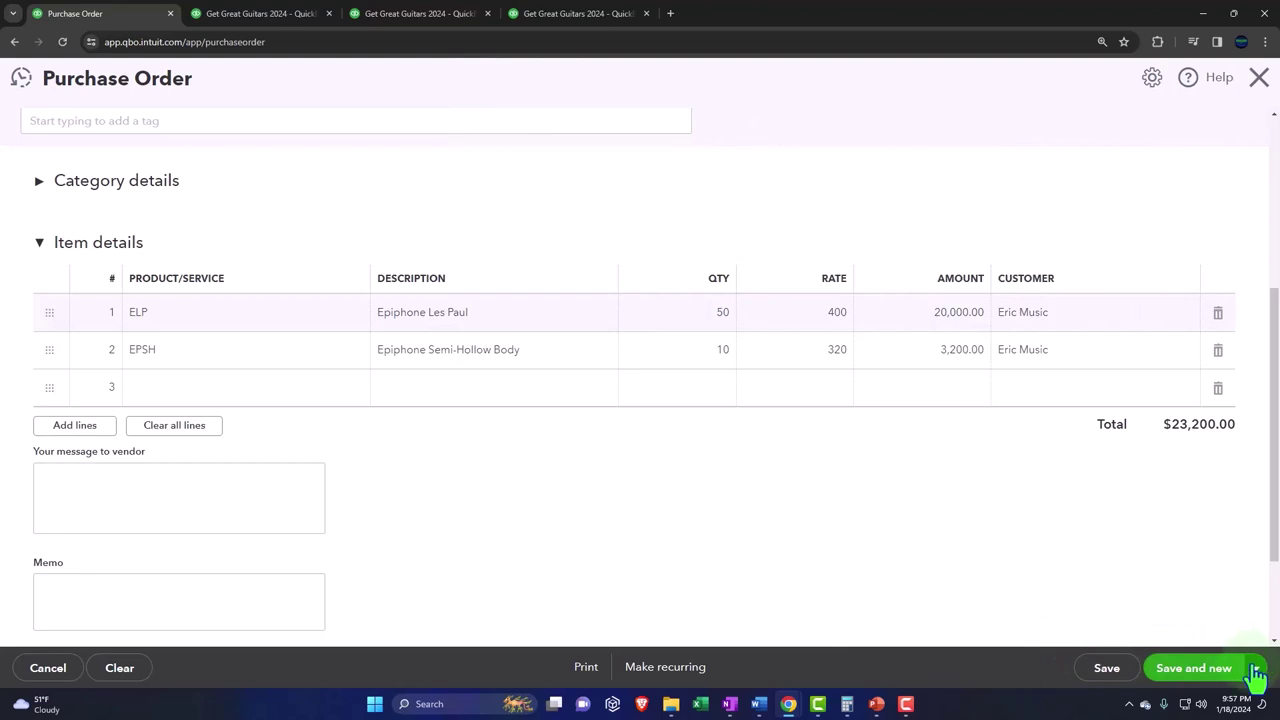
pyautogui.click(1193, 668)
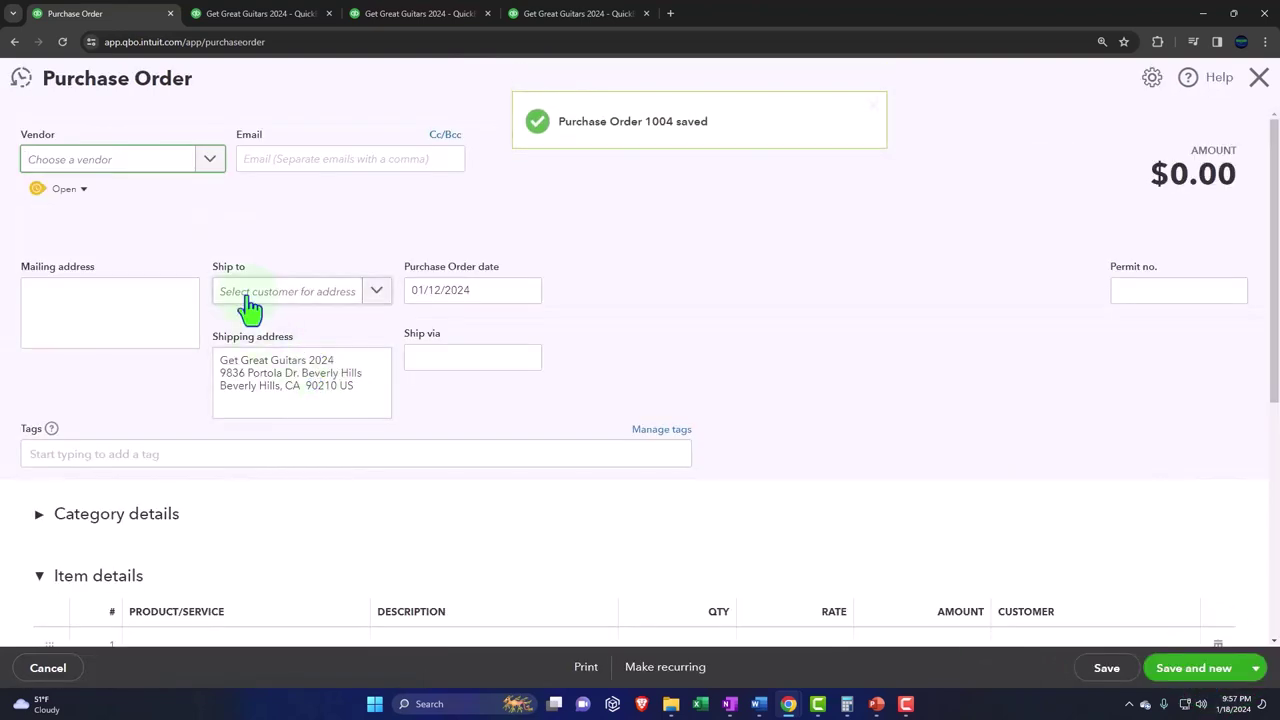
# - Choose Gibson USA as the vendor of the new purchase order
pyautogui.write('Gi')
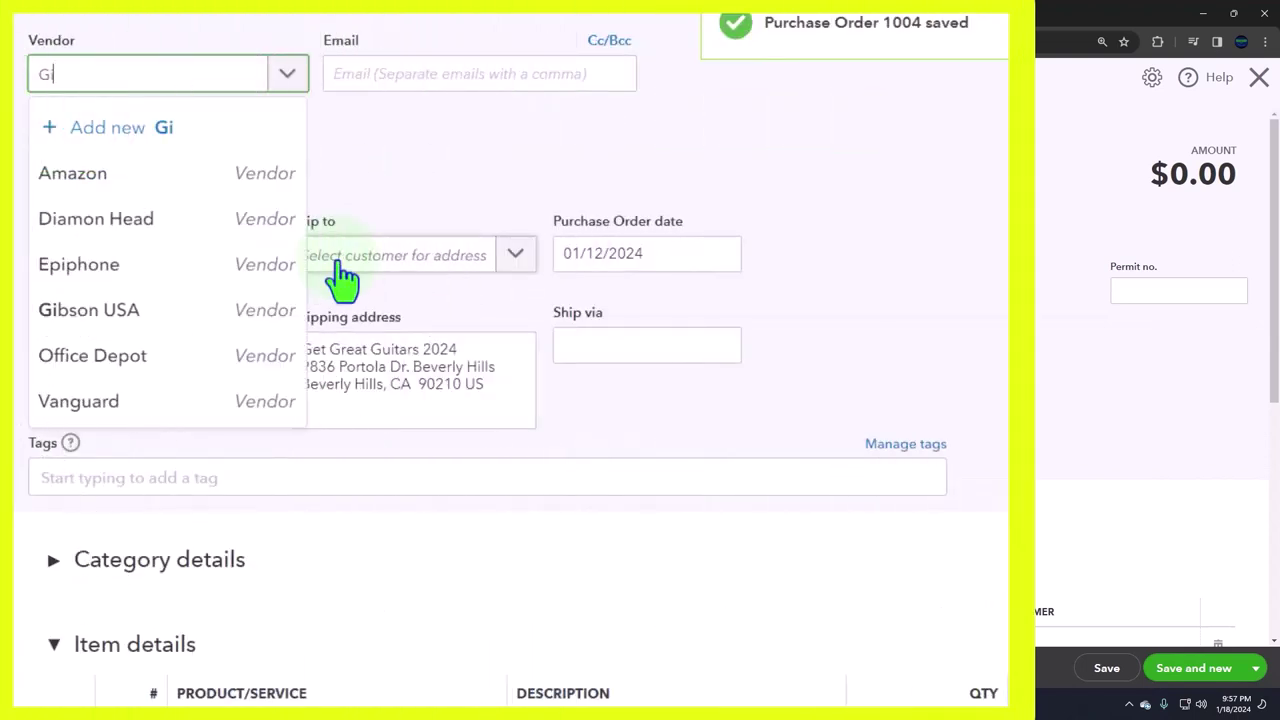
pyautogui.press('Down')
pyautogui.press('Down')
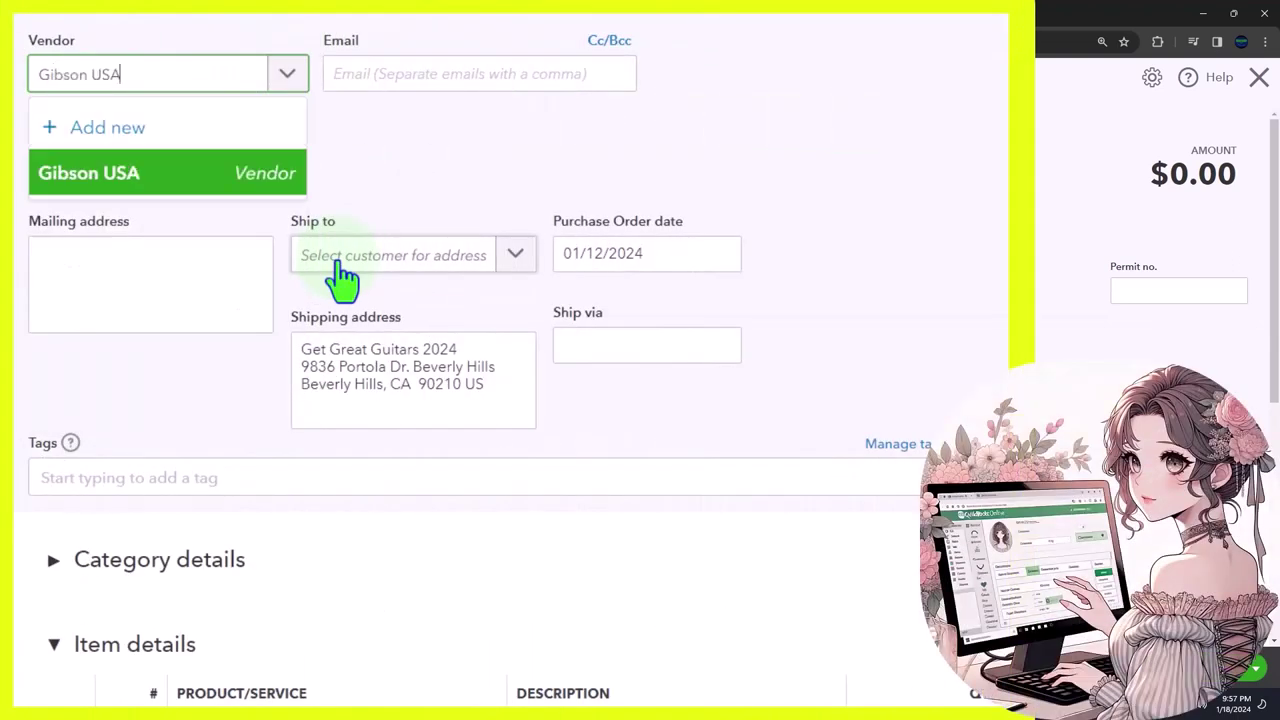
pyautogui.press('Return')
pyautogui.press('Tab')
pyautogui.press('Tab')
pyautogui.press('Tab')
pyautogui.press('Tab')
pyautogui.press('Tab')
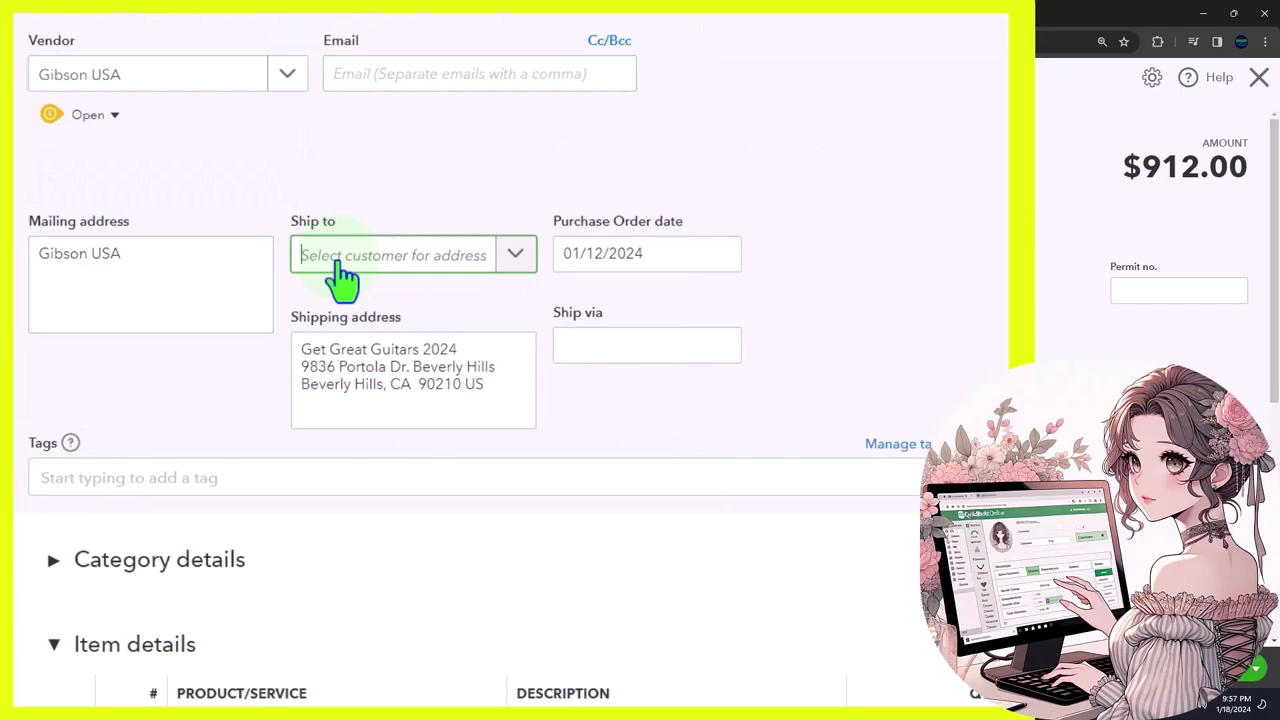
# - Delete the prefilled GIUSA item line from the Gibson USA purchase order
pyautogui.press('Tab')
pyautogui.press('Tab')
pyautogui.press('Tab')
pyautogui.scroll(-3, 340, 280)
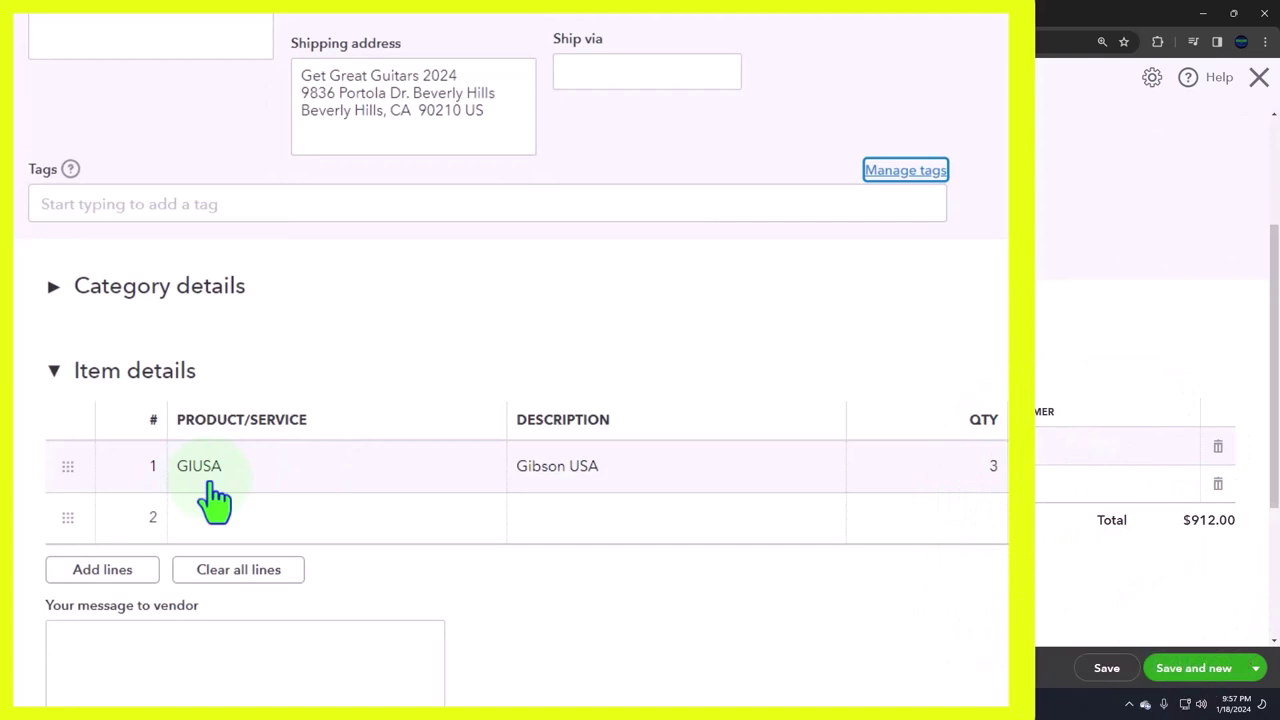
pyautogui.click(1218, 448)
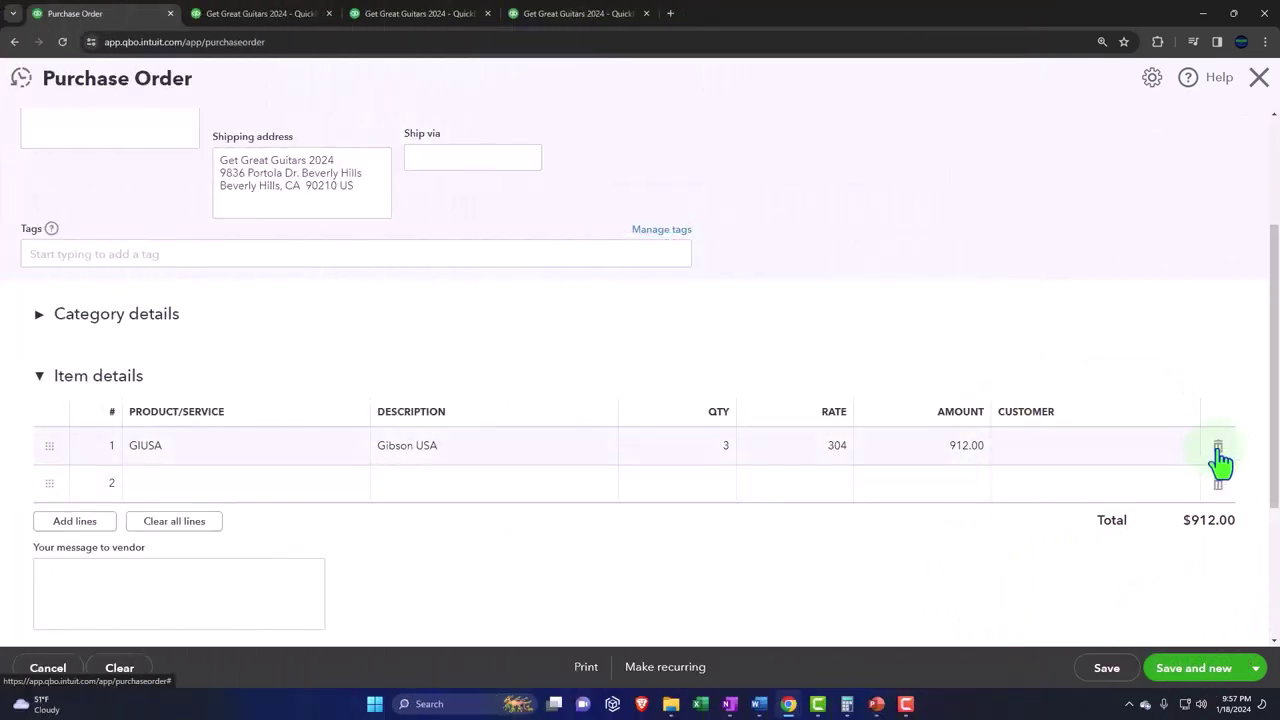
# - Add a new product named GSB from the first item line and set its item type to Inventory item
pyautogui.click(216, 447)
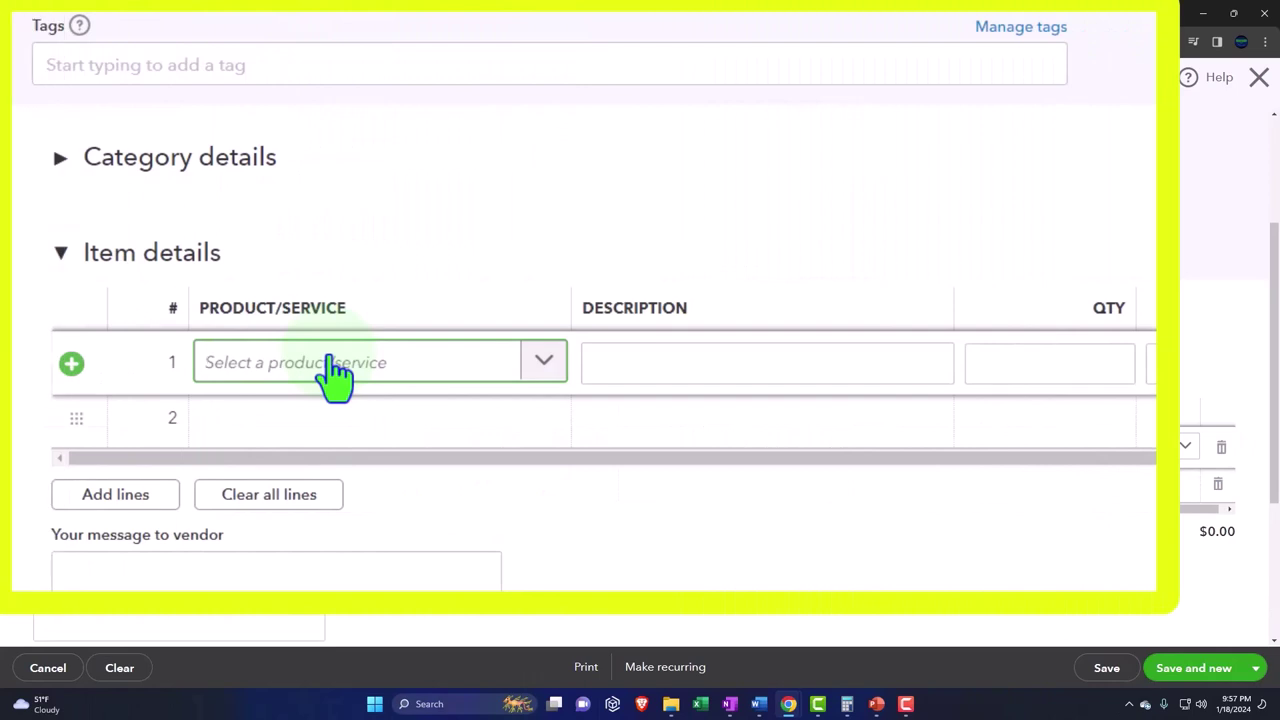
pyautogui.write('GSB')
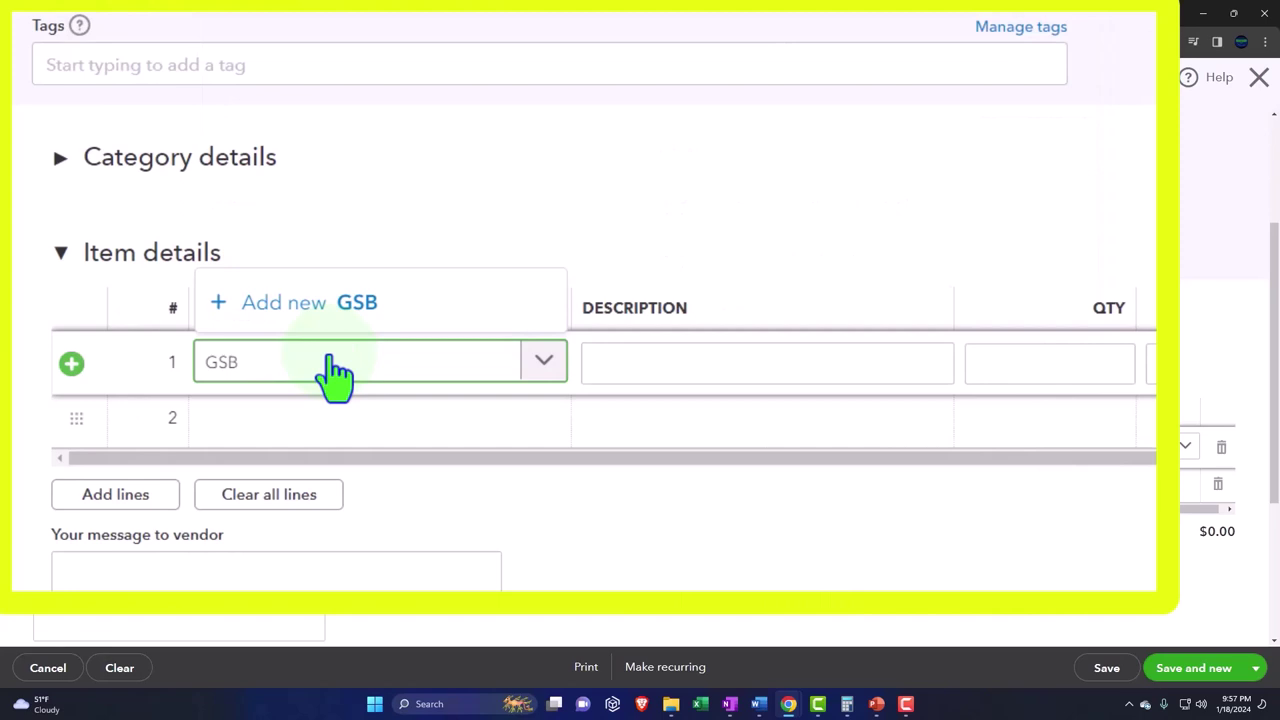
pyautogui.click(336, 302)
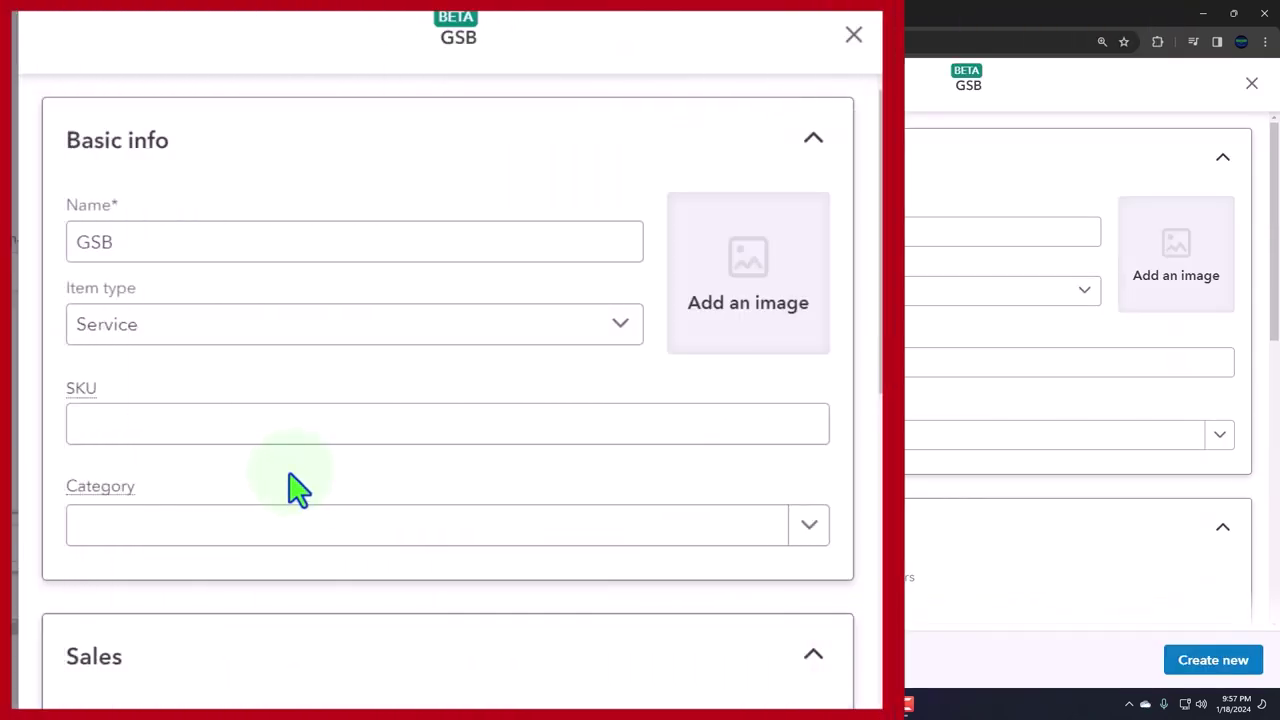
pyautogui.click(174, 241)
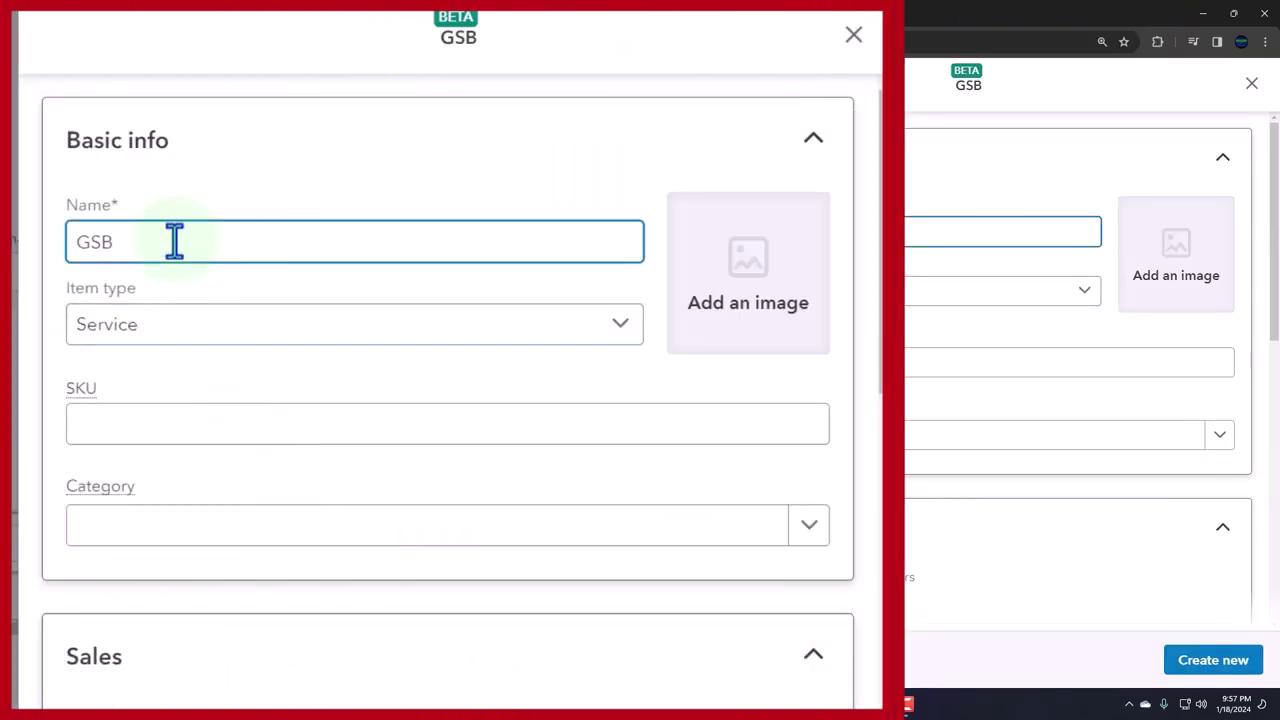
pyautogui.press('Tab')
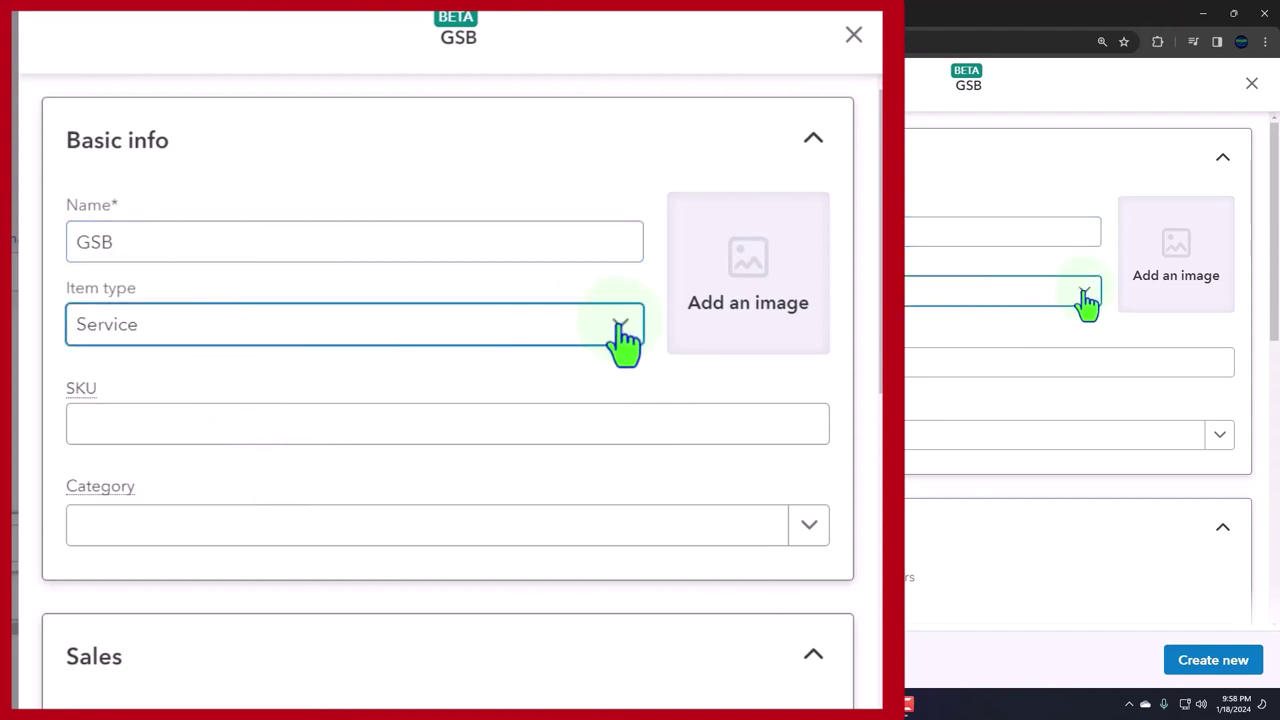
pyautogui.click(373, 340)
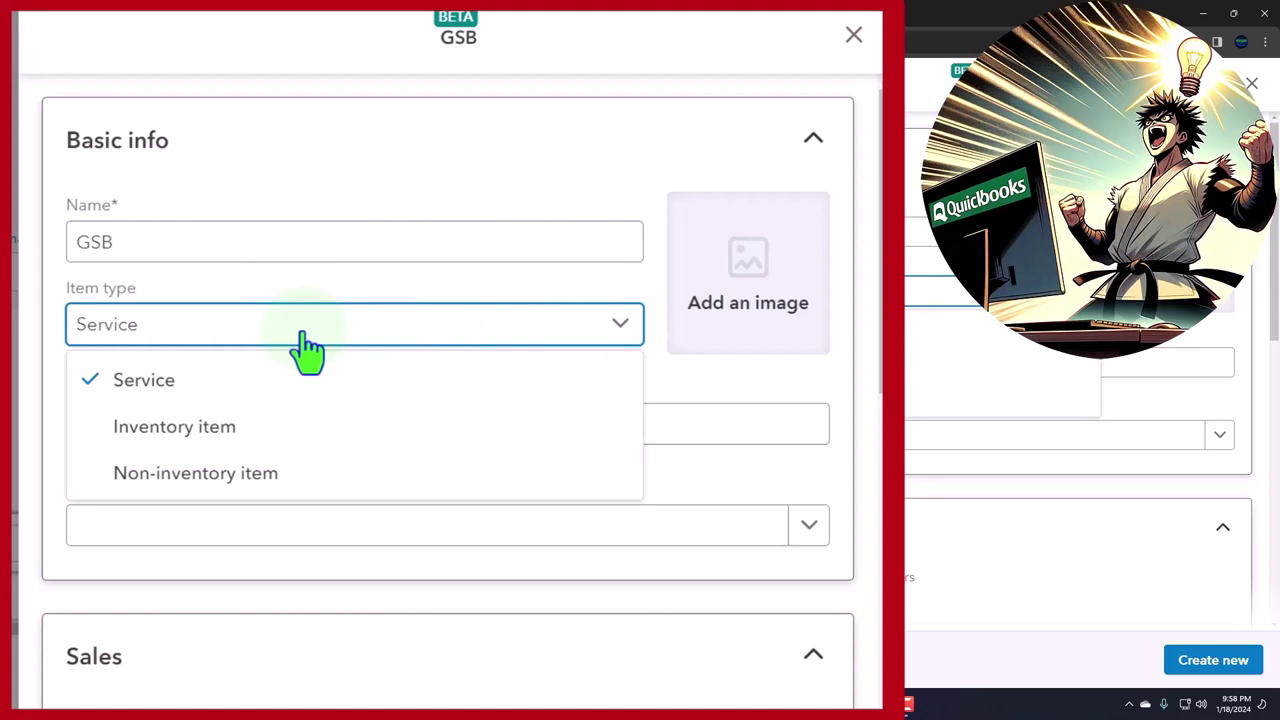
pyautogui.click(233, 435)
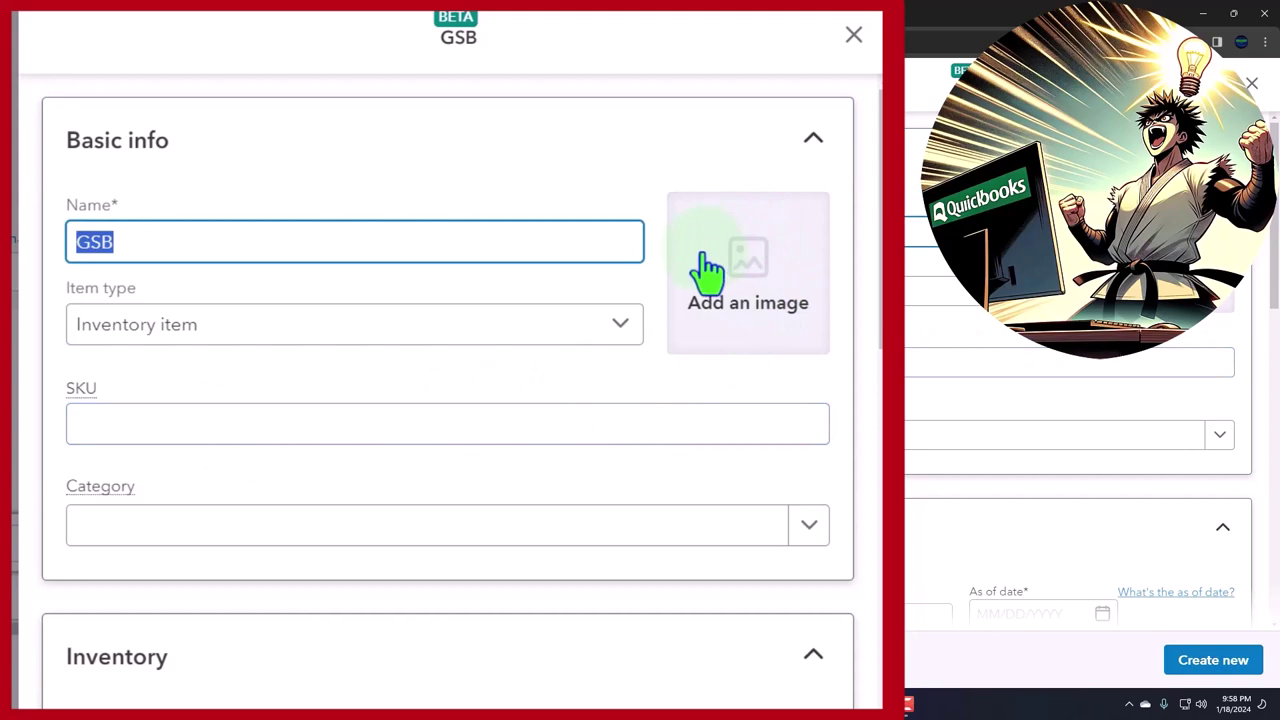
pyautogui.press('Tab')
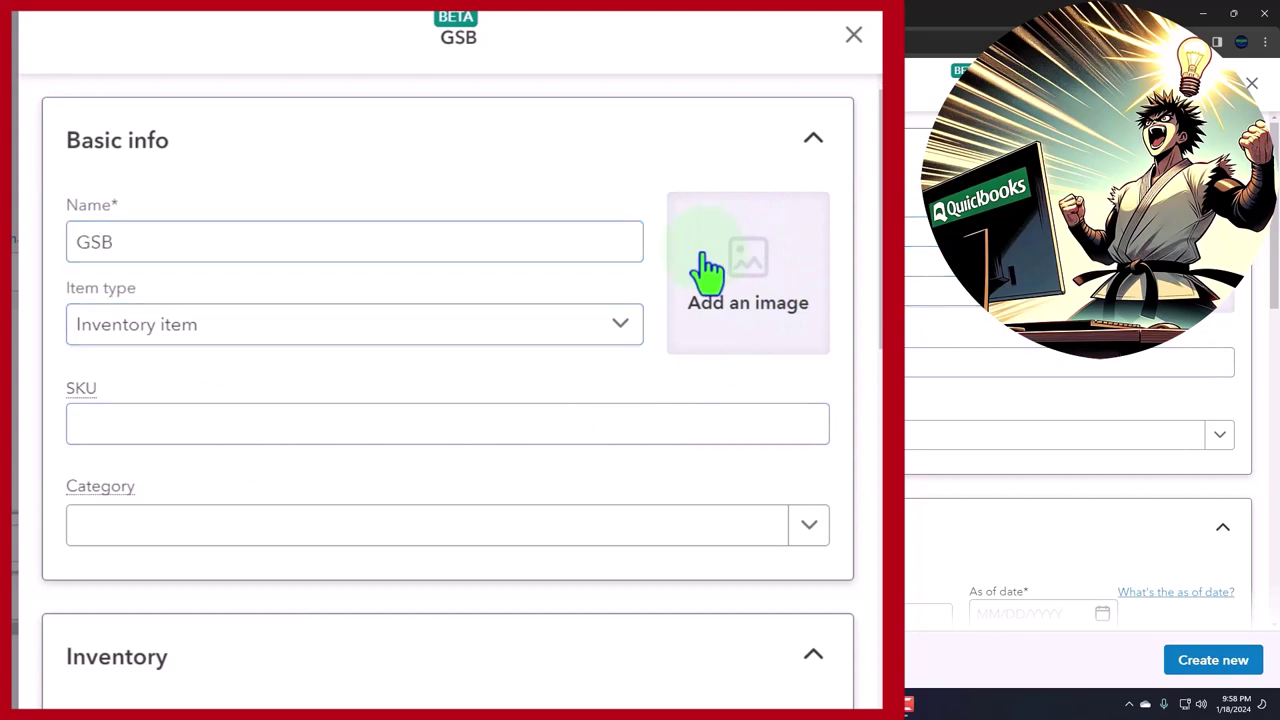
pyautogui.press('Tab')
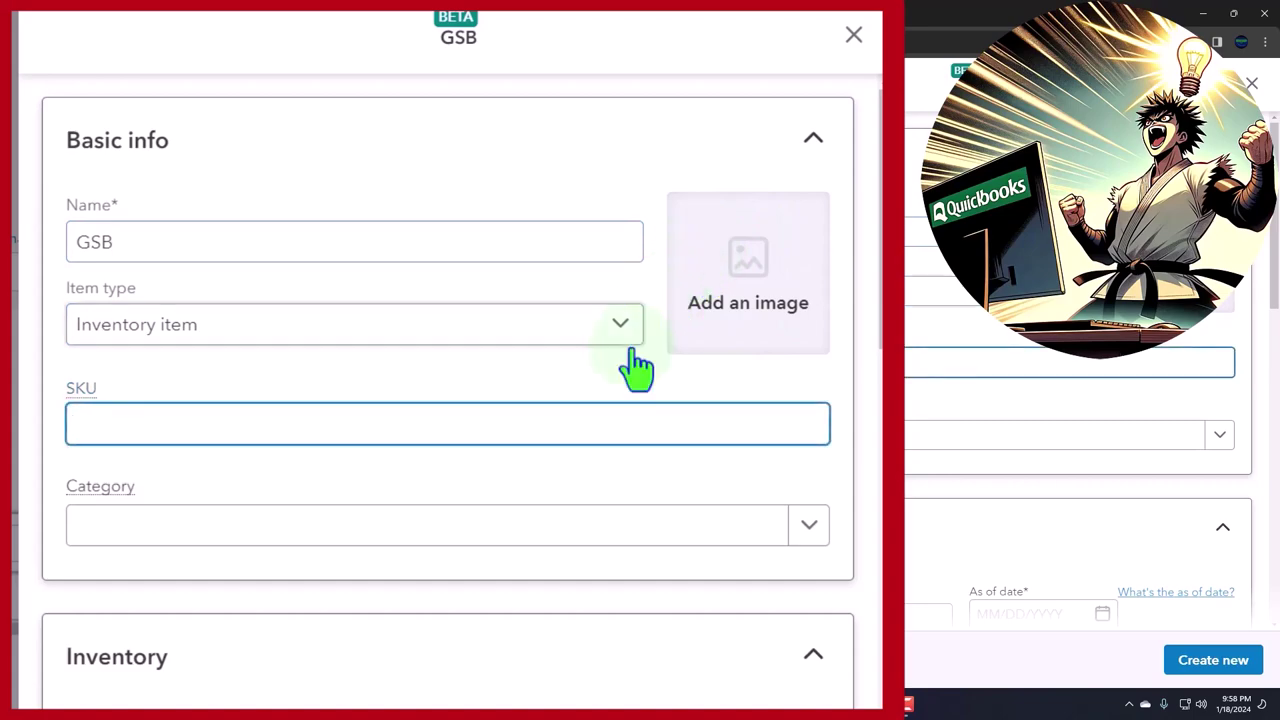